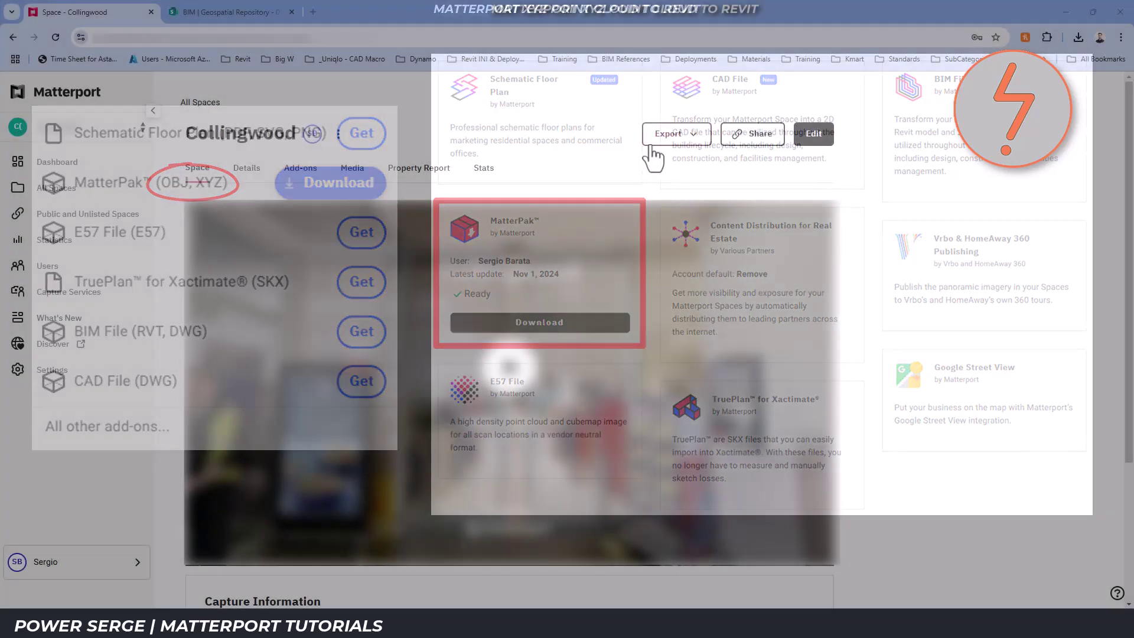
- Show the Collingwood space's export options to reach the MatterPak (OBJ, XYZ) download
{"action": "left_click", "coordinate": [668, 136]}
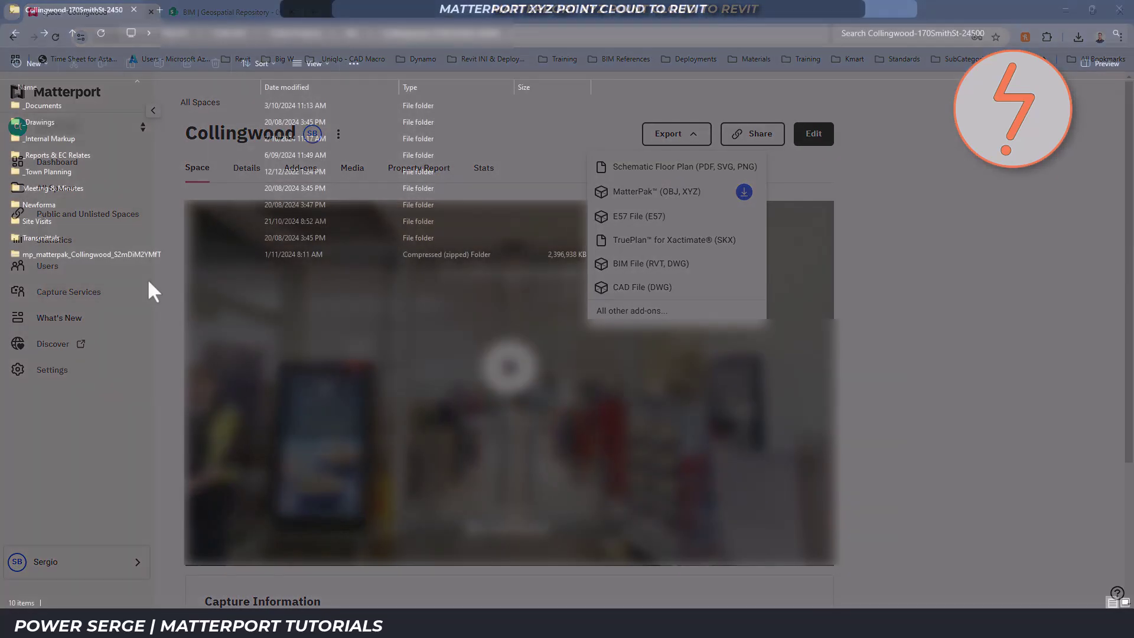
- Extract the MatterPak zip to its suggested folder, exposing the cloud.xyz file
{"action": "left_click", "coordinate": [132, 253]}
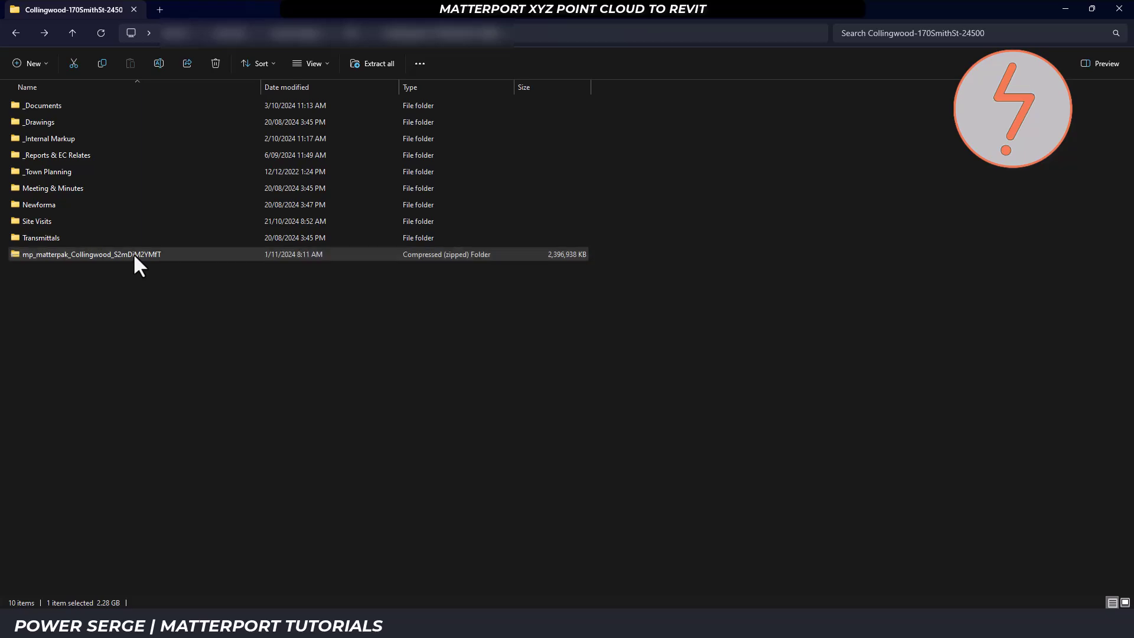
{"action": "right_click", "coordinate": [134, 255]}
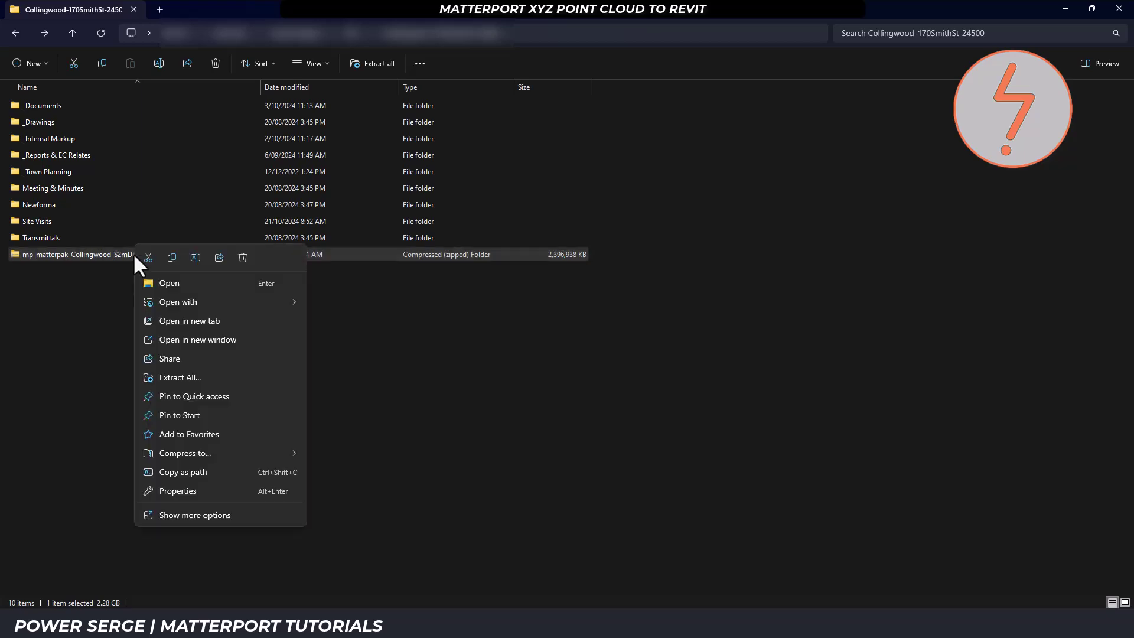
{"action": "left_click", "coordinate": [180, 378]}
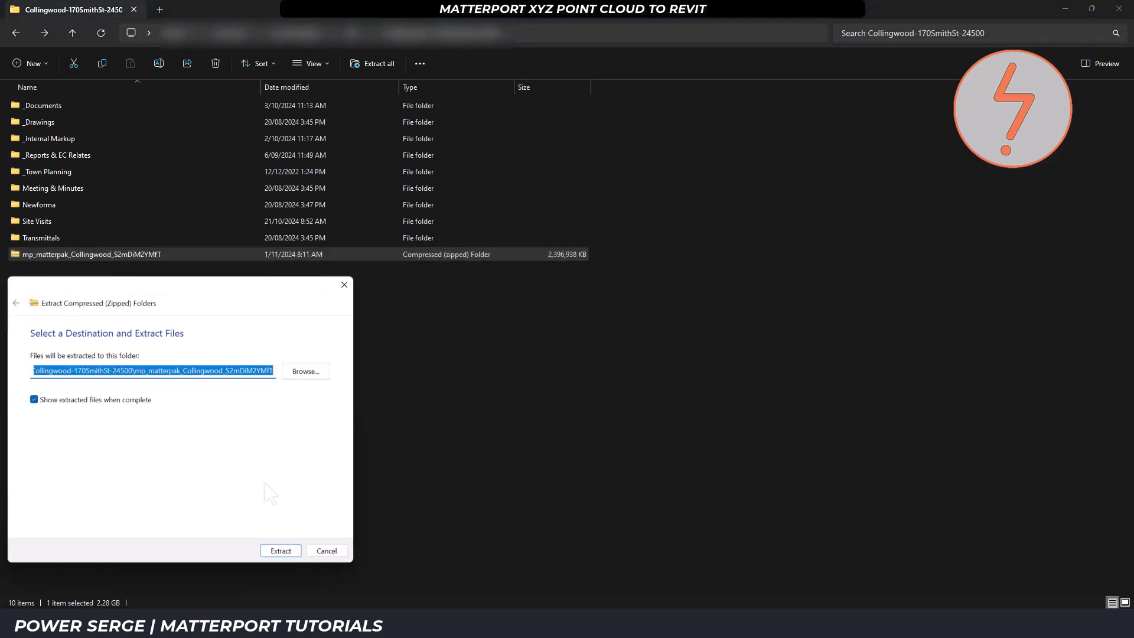
{"action": "left_click", "coordinate": [291, 549]}
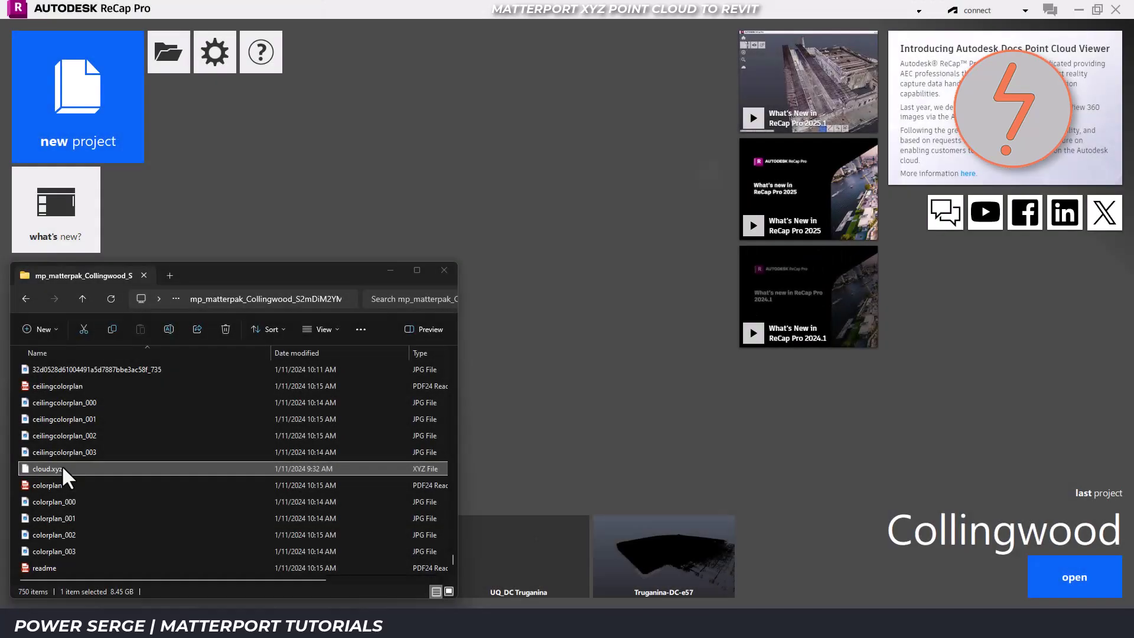
- Start a new ReCap project from cloud.xyz, choose its save folder and name it Collingwood
{"action": "left_click_drag", "start_coordinate": [62, 465], "coordinate": [551, 370]}
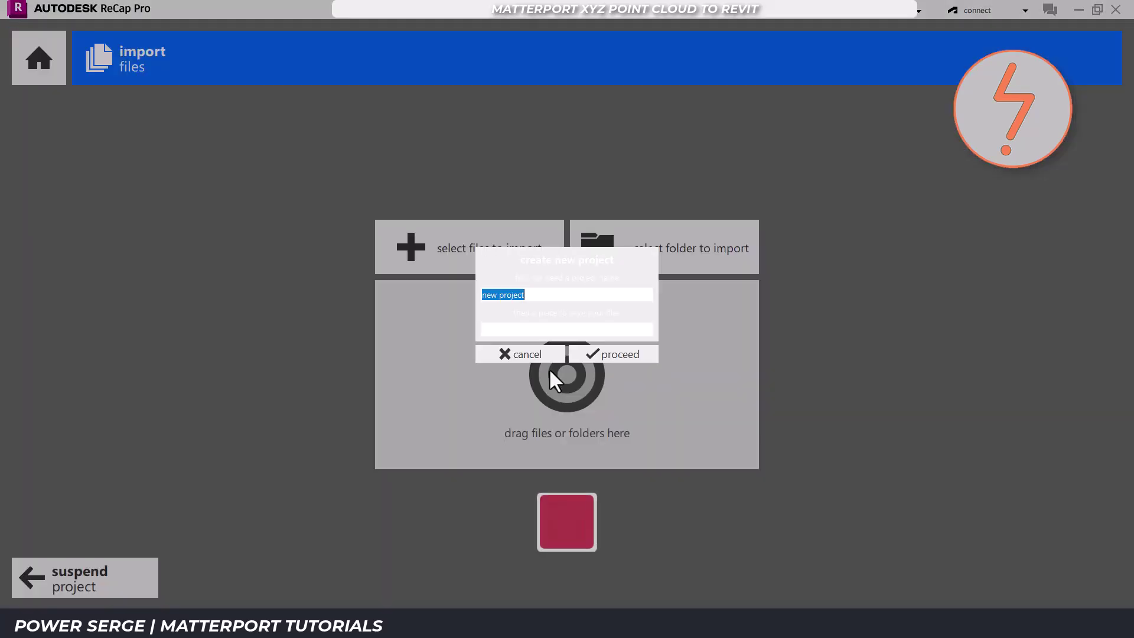
{"action": "left_click", "coordinate": [544, 330]}
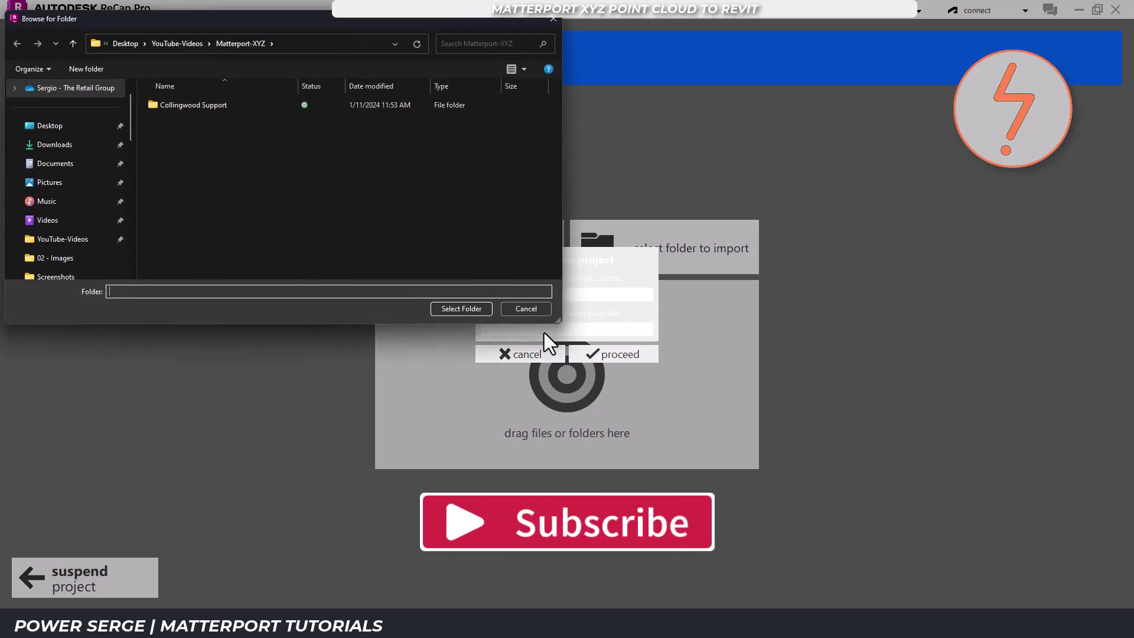
{"action": "left_click", "coordinate": [474, 308]}
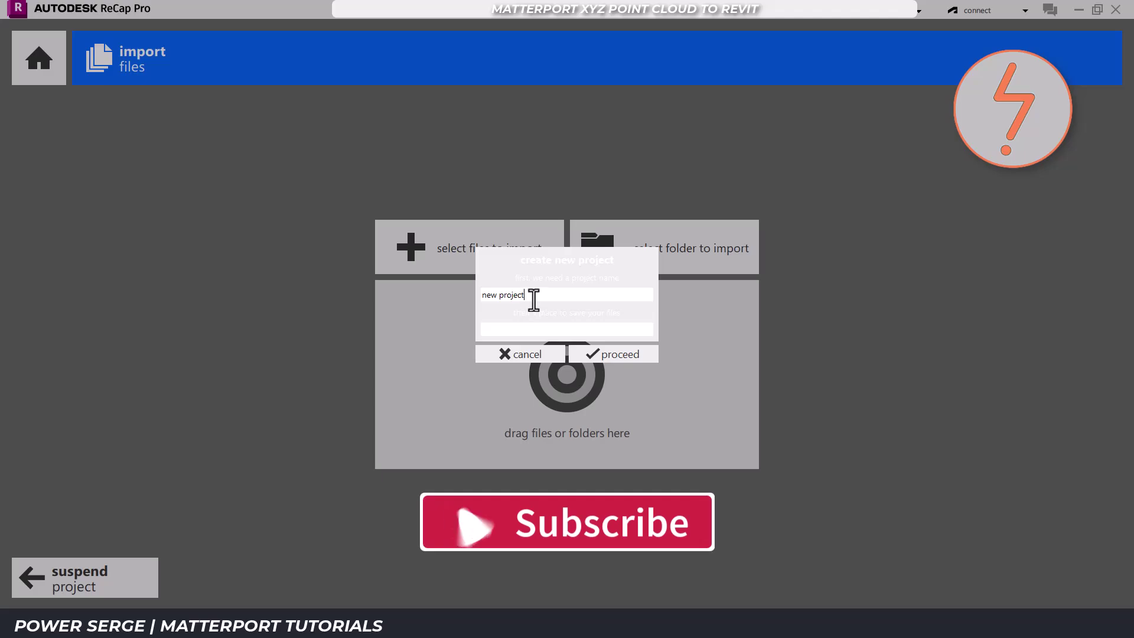
{"action": "left_click_drag", "start_coordinate": [531, 300], "coordinate": [478, 298]}
{"action": "type", "text": "Co"}
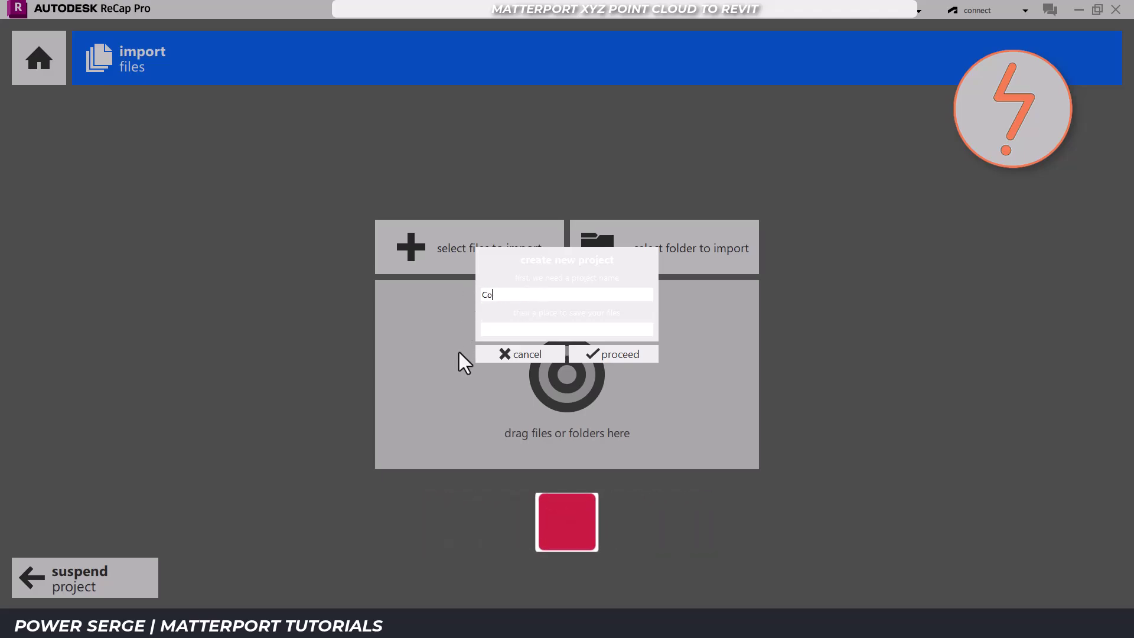
{"action": "type", "text": "llingwood"}
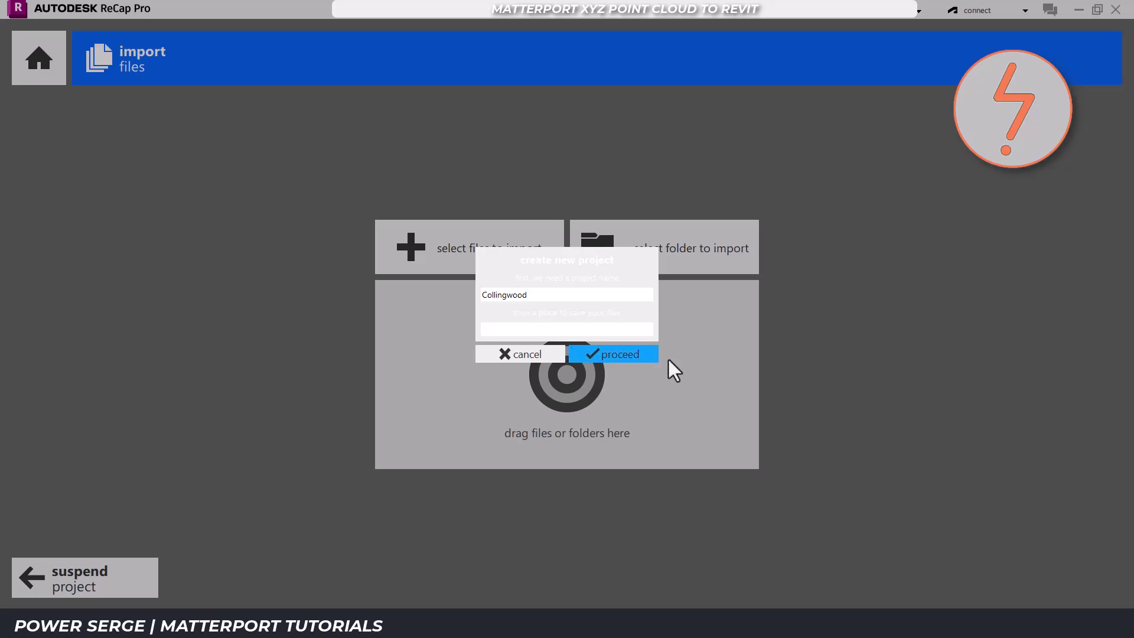
{"action": "key", "text": "Return"}
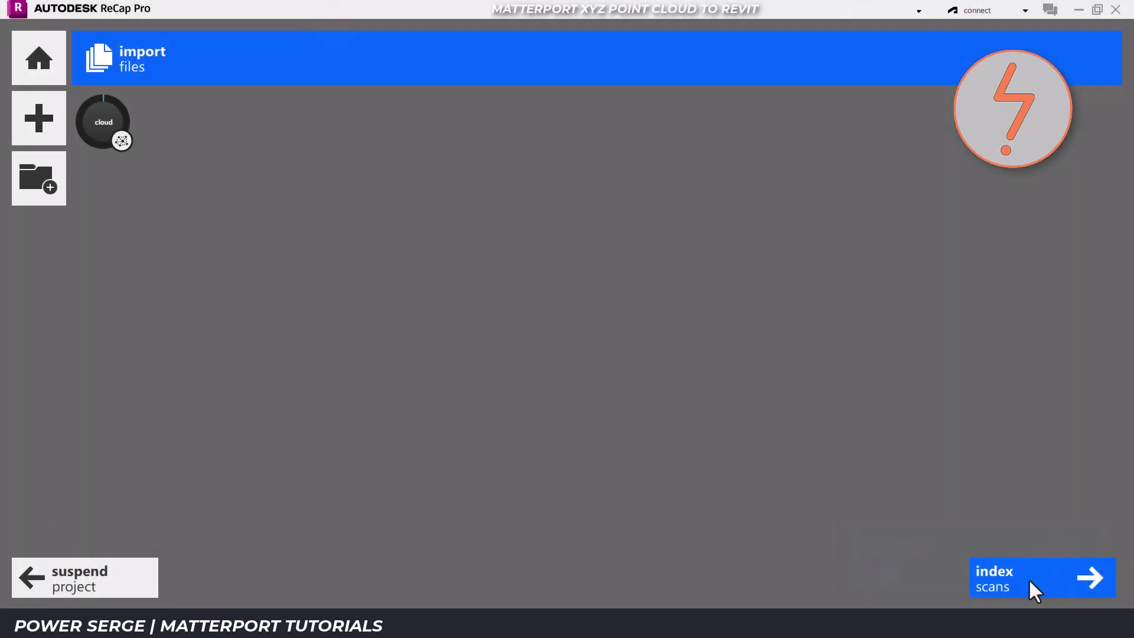
- Index the cloud scan and launch the Collingwood project in the 3D viewer
{"action": "left_click", "coordinate": [1029, 579]}
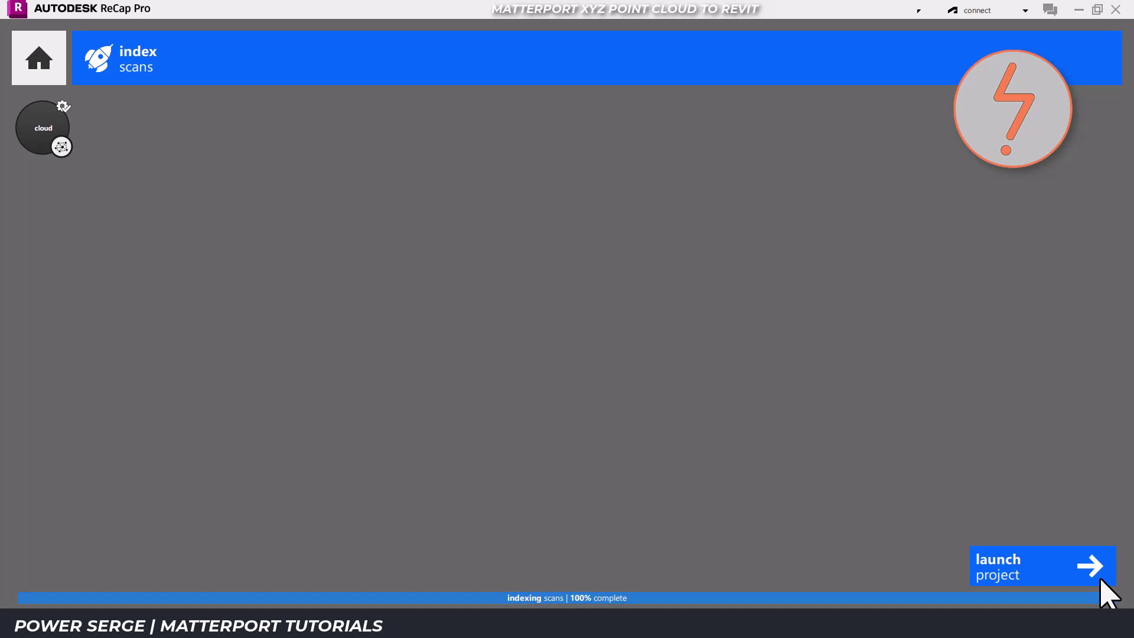
{"action": "left_click", "coordinate": [1101, 580]}
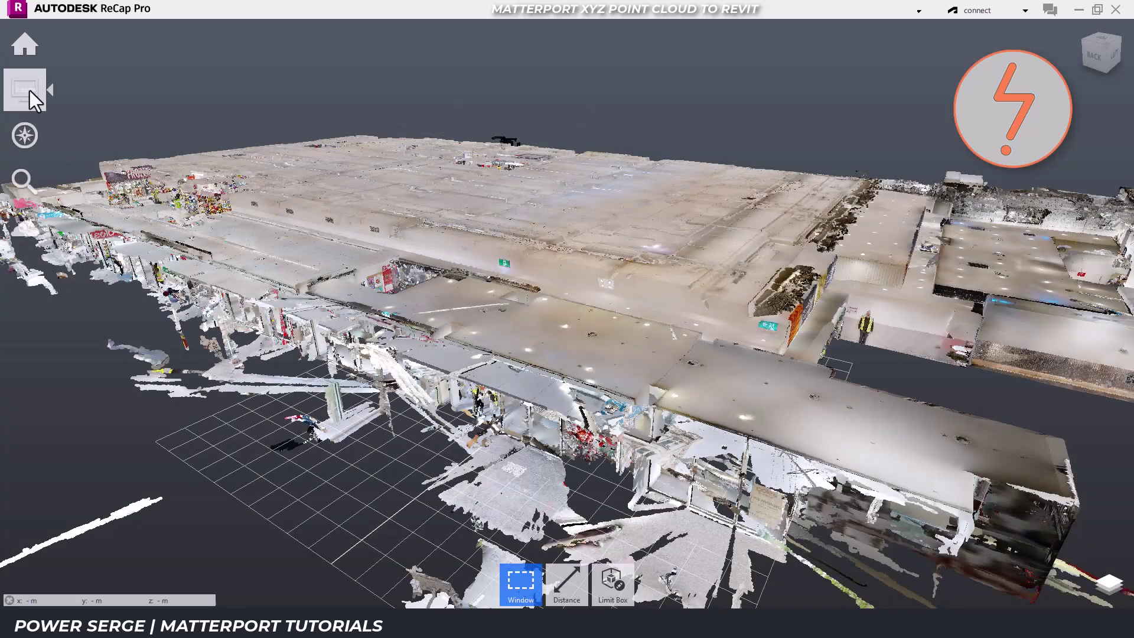
- Turn off Perspective under Display > Toggle UI Elements to view the cloud orthographically
{"action": "mouse_move", "coordinate": [30, 90]}
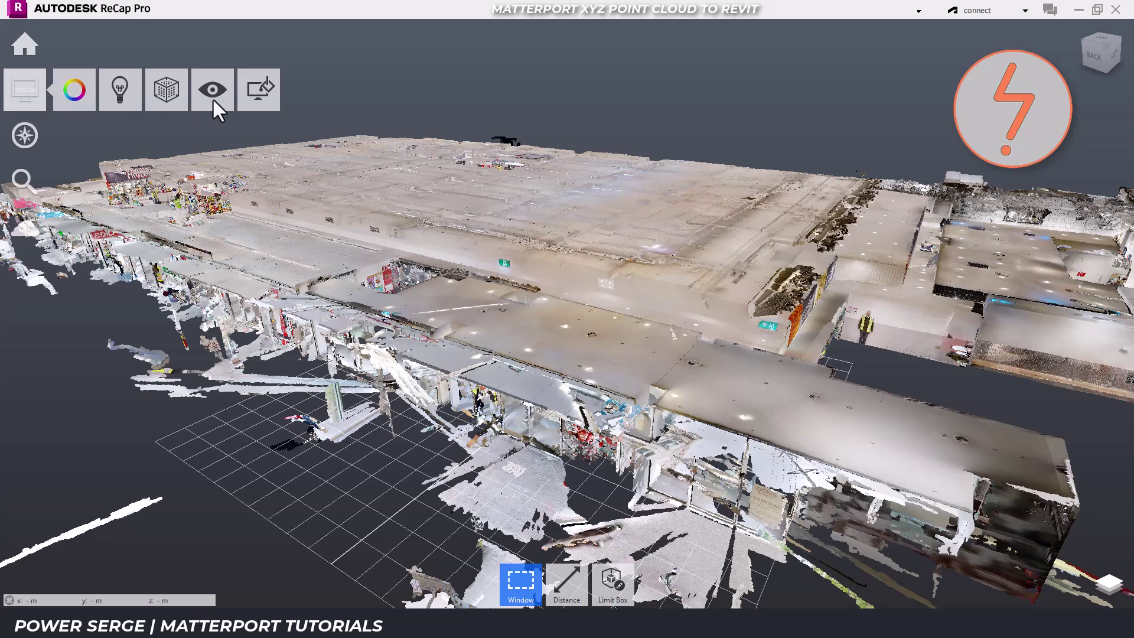
{"action": "mouse_move", "coordinate": [212, 98]}
{"action": "left_click", "coordinate": [211, 228]}
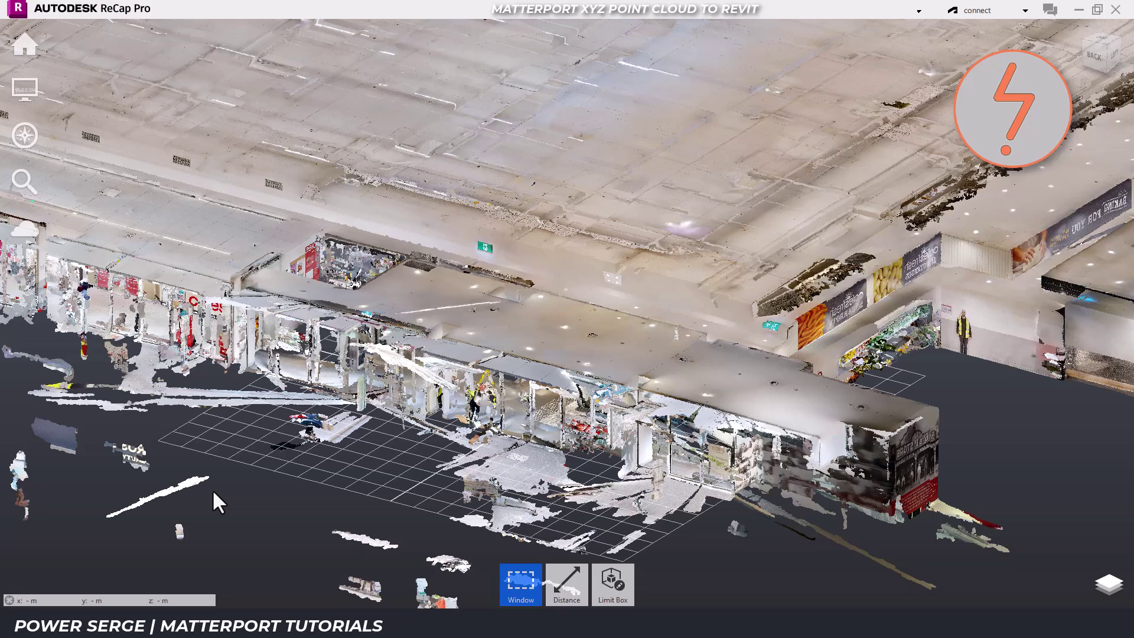
{"action": "mouse_move", "coordinate": [112, 97]}
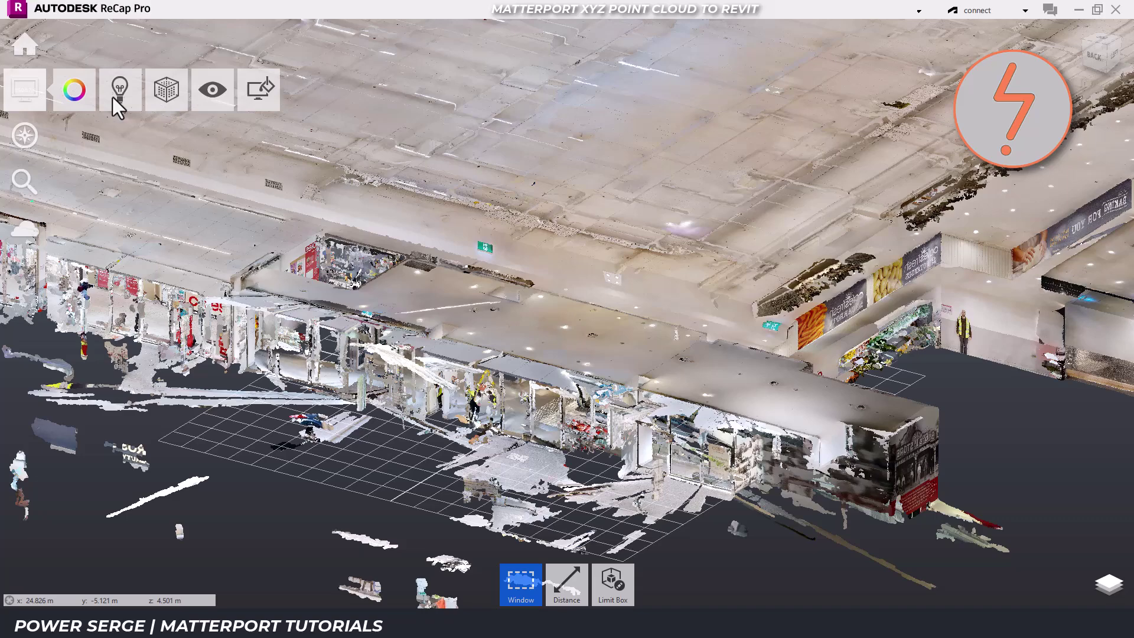
{"action": "mouse_move", "coordinate": [161, 97]}
{"action": "mouse_move", "coordinate": [166, 142]}
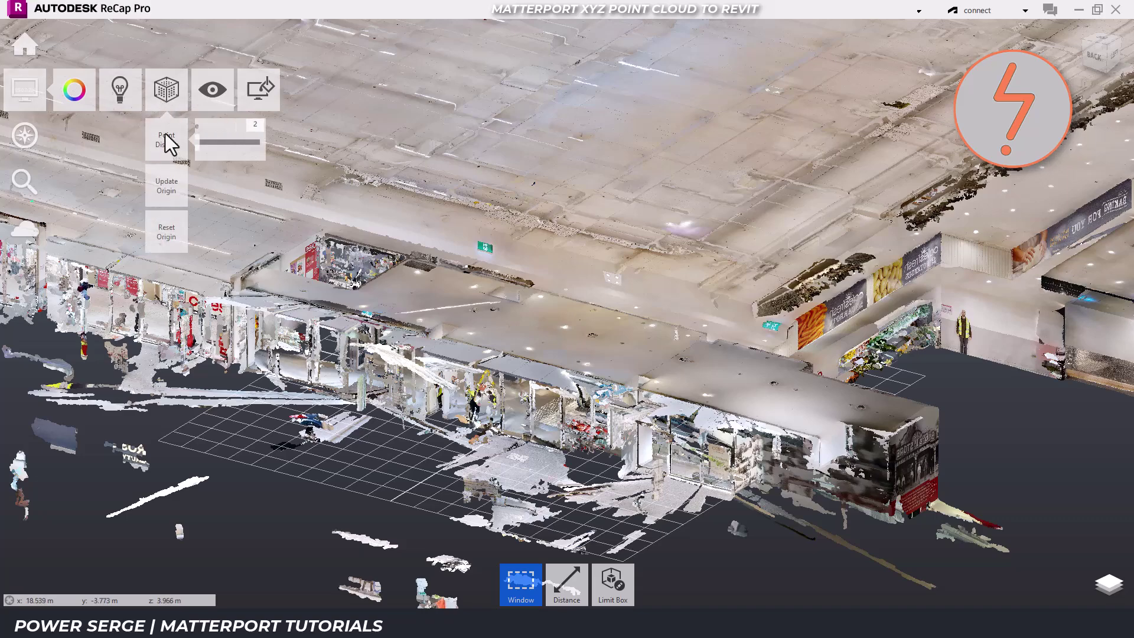
- Start Update Origin and preview the new origin placement on the storefront area
{"action": "left_click", "coordinate": [171, 180]}
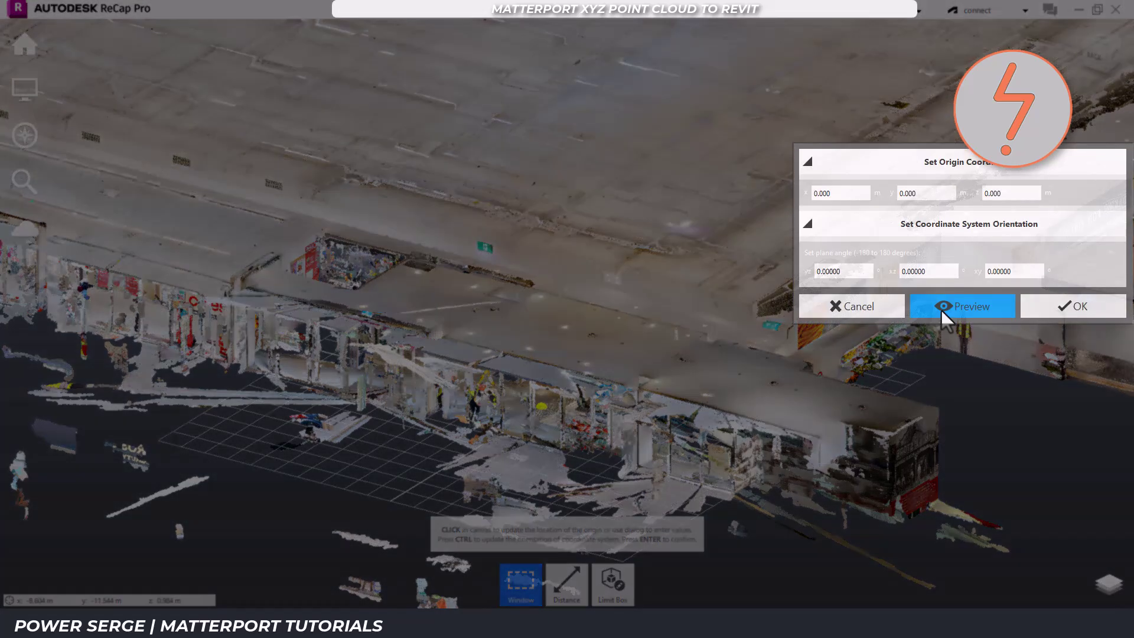
{"action": "left_click", "coordinate": [941, 309]}
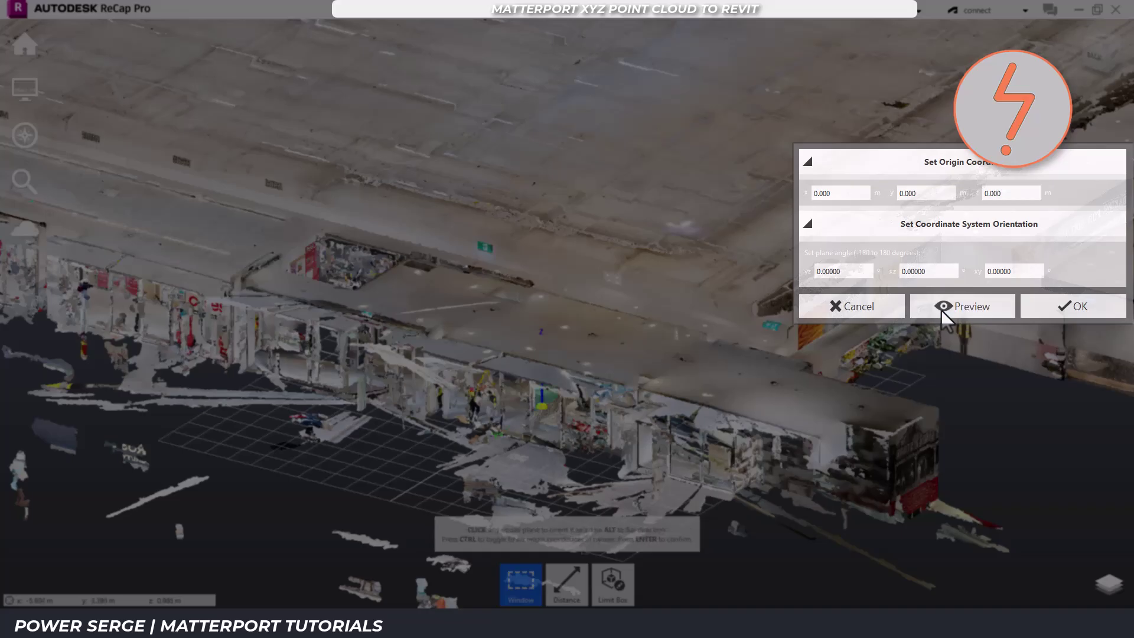
{"action": "scroll", "coordinate": [564, 409], "scroll_direction": "up", "scroll_amount": 4}
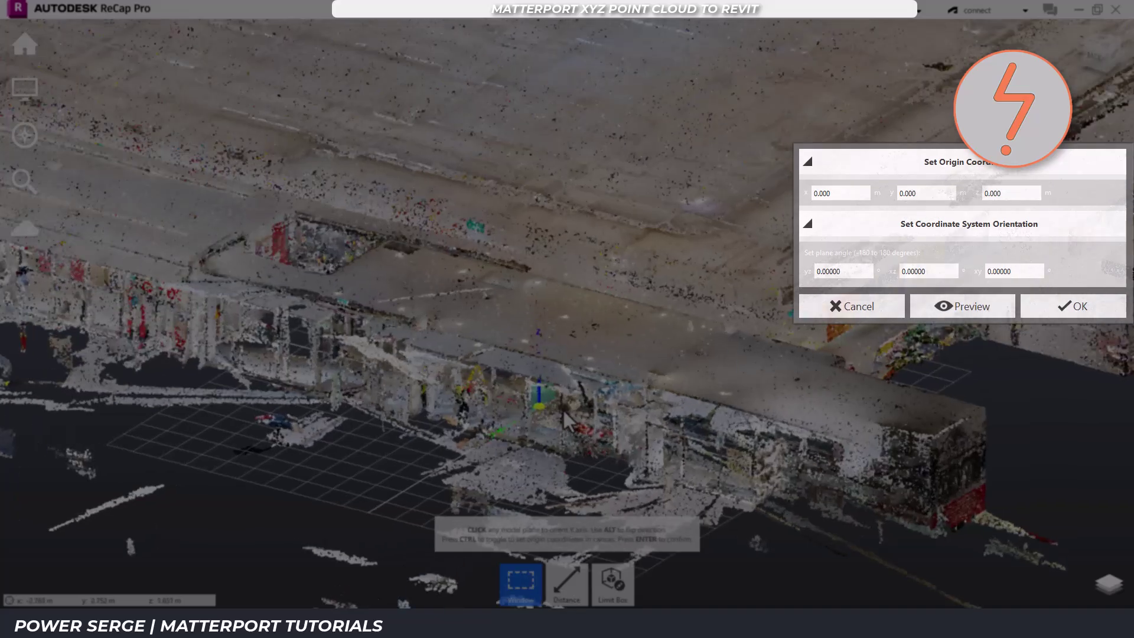
{"action": "scroll", "coordinate": [564, 409], "scroll_direction": "up", "scroll_amount": 4}
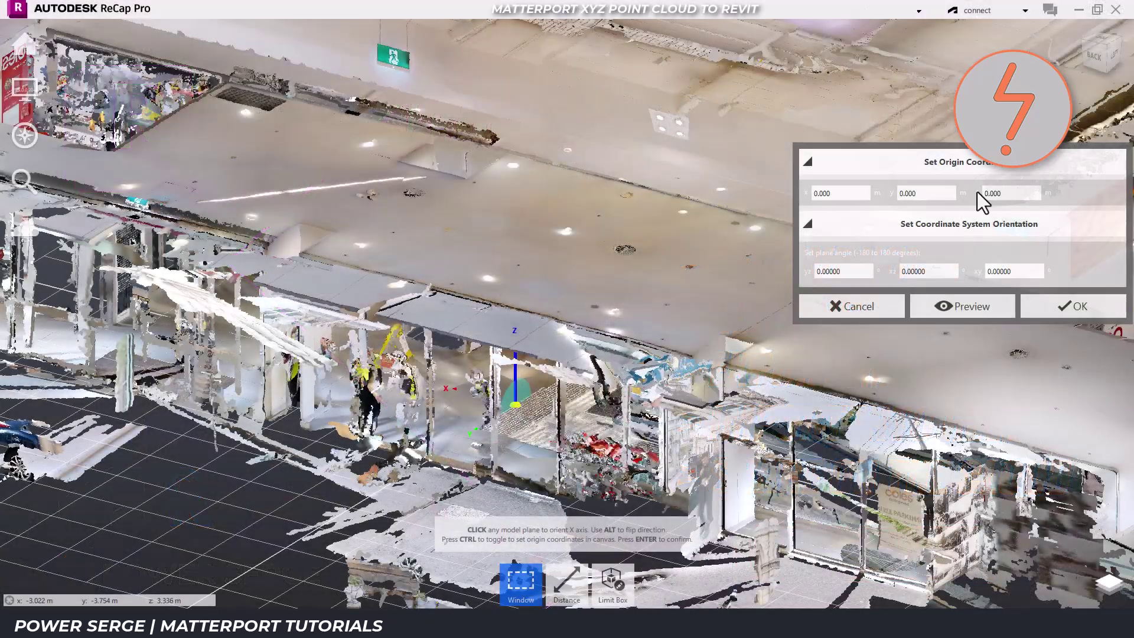
- Confirm the origin from the top view, then box-select the stray points into region '04 - Noise'
{"action": "left_click", "coordinate": [1107, 41]}
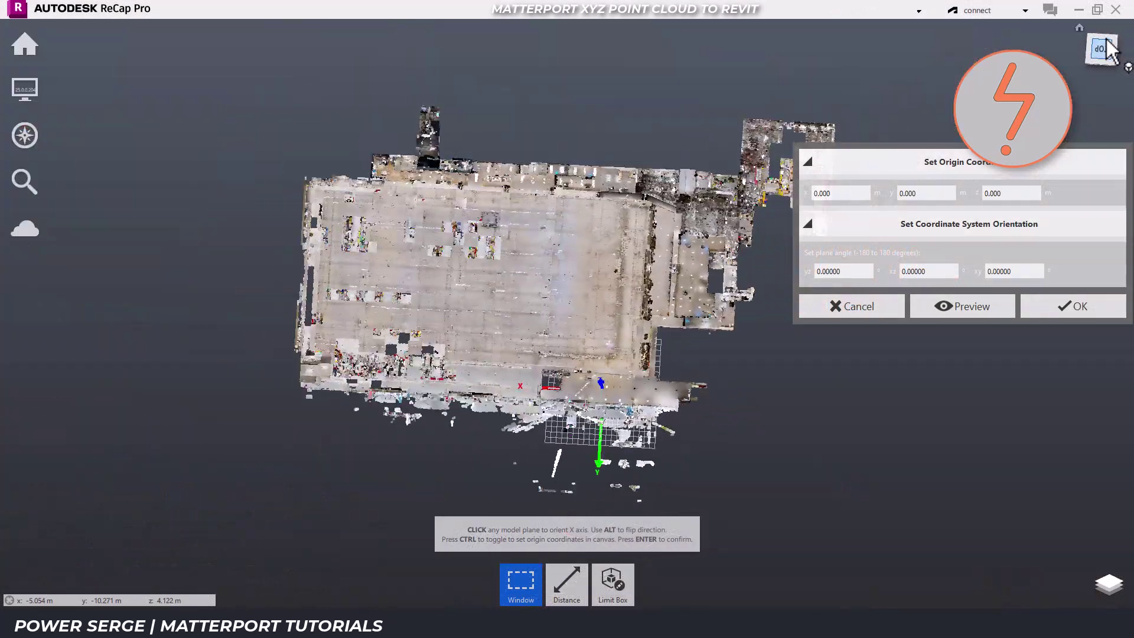
{"action": "left_click", "coordinate": [1046, 319]}
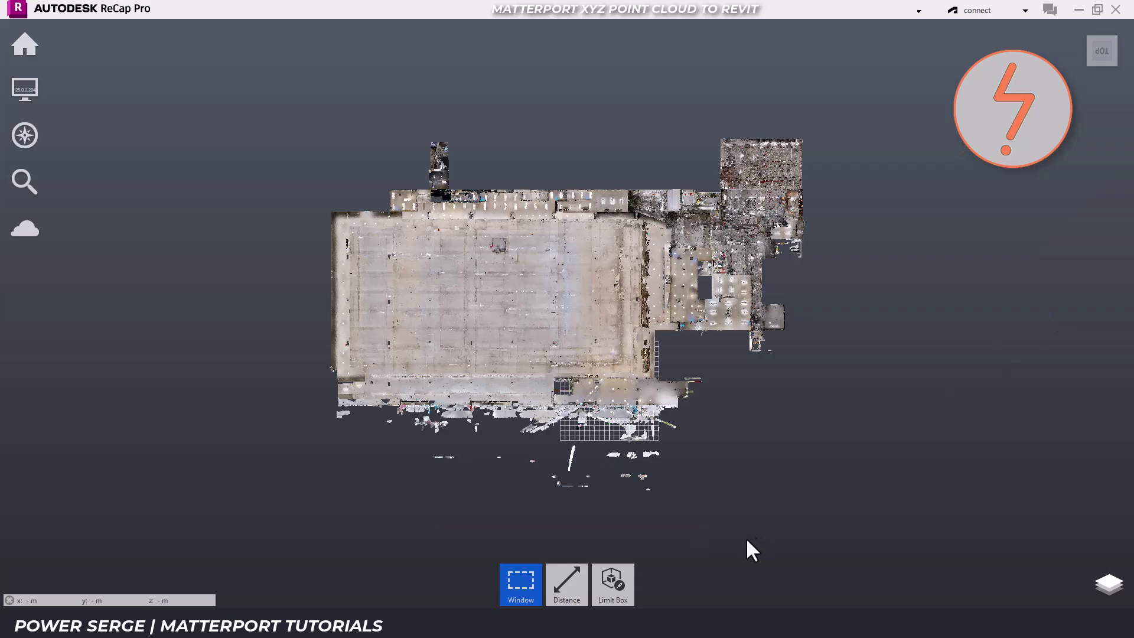
{"action": "mouse_move", "coordinate": [517, 586]}
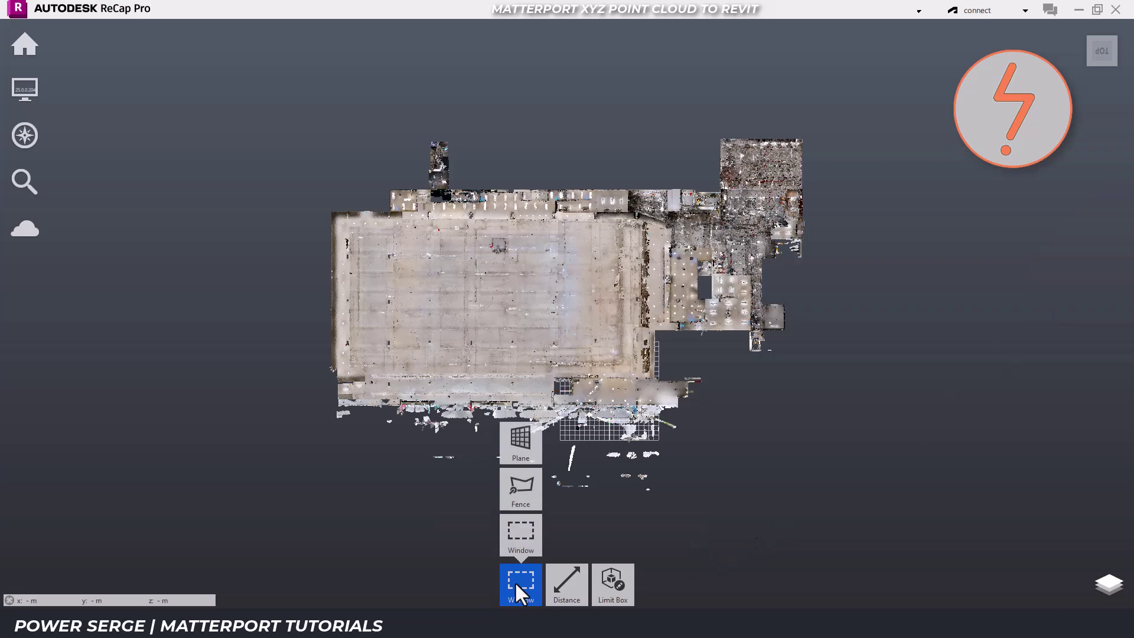
{"action": "left_click_drag", "start_coordinate": [320, 409], "coordinate": [690, 509]}
{"action": "left_click", "coordinate": [499, 582]}
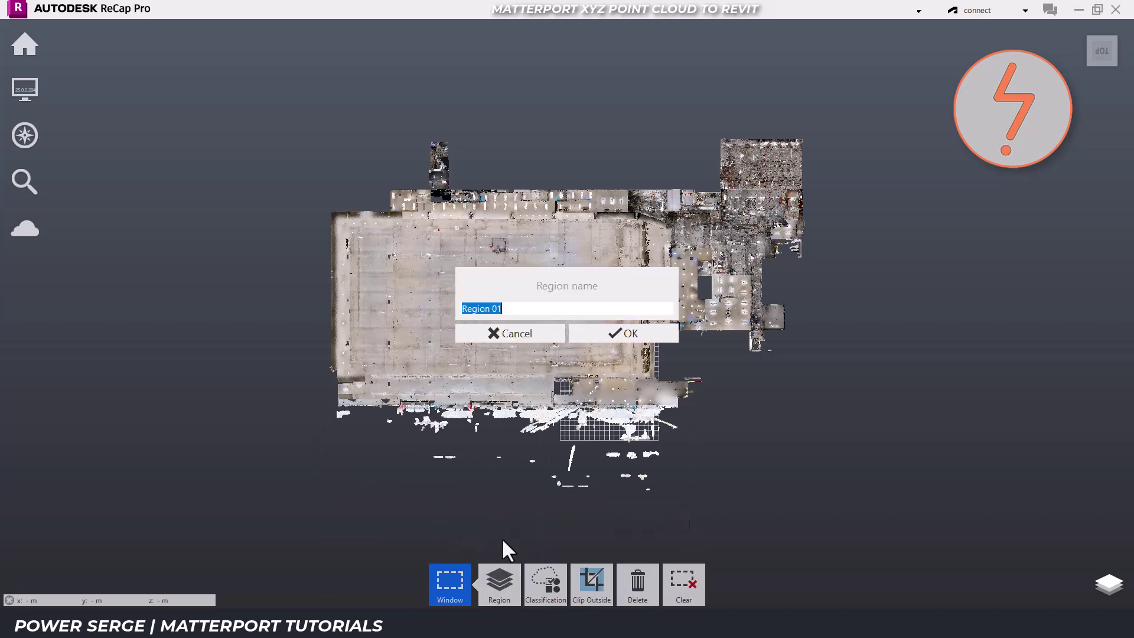
{"action": "type", "text": "04 - Noise"}
{"action": "key", "text": "Return"}
- Hide the 04 - Noise region in the Scans layer panel
{"action": "left_click", "coordinate": [1107, 594]}
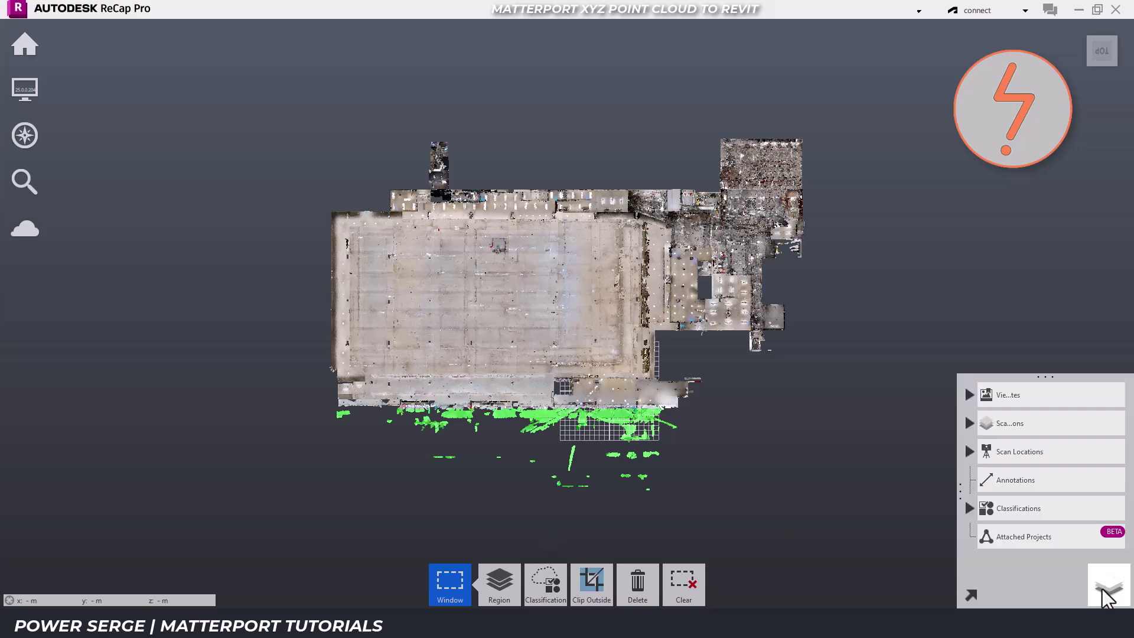
{"action": "left_click", "coordinate": [969, 423]}
{"action": "left_click", "coordinate": [1081, 476]}
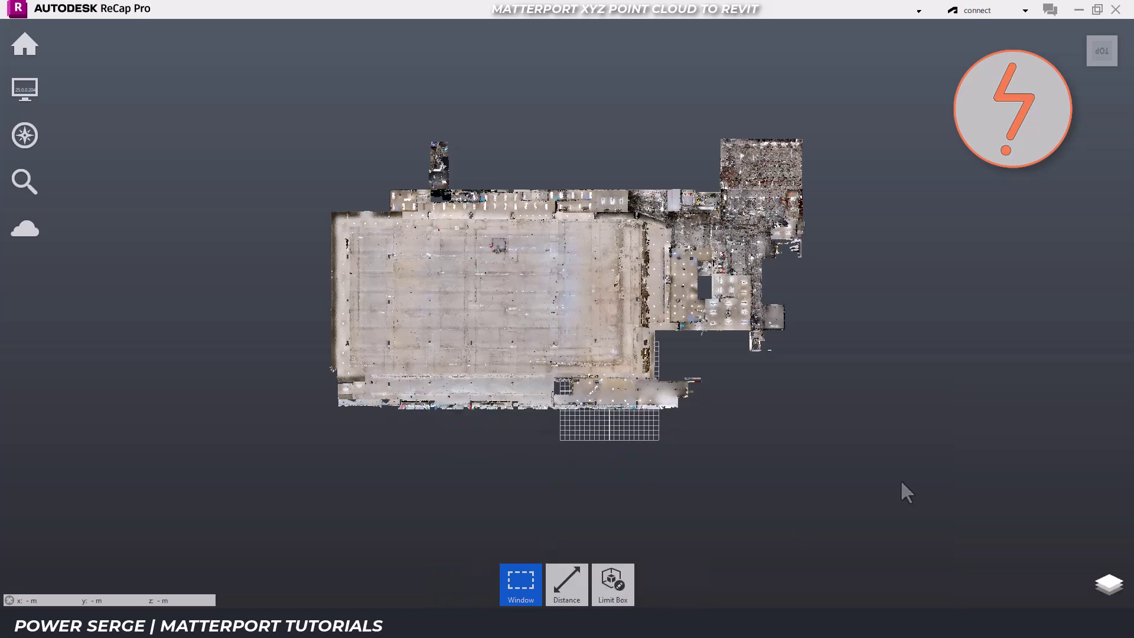
{"action": "mouse_move", "coordinate": [44, 62]}
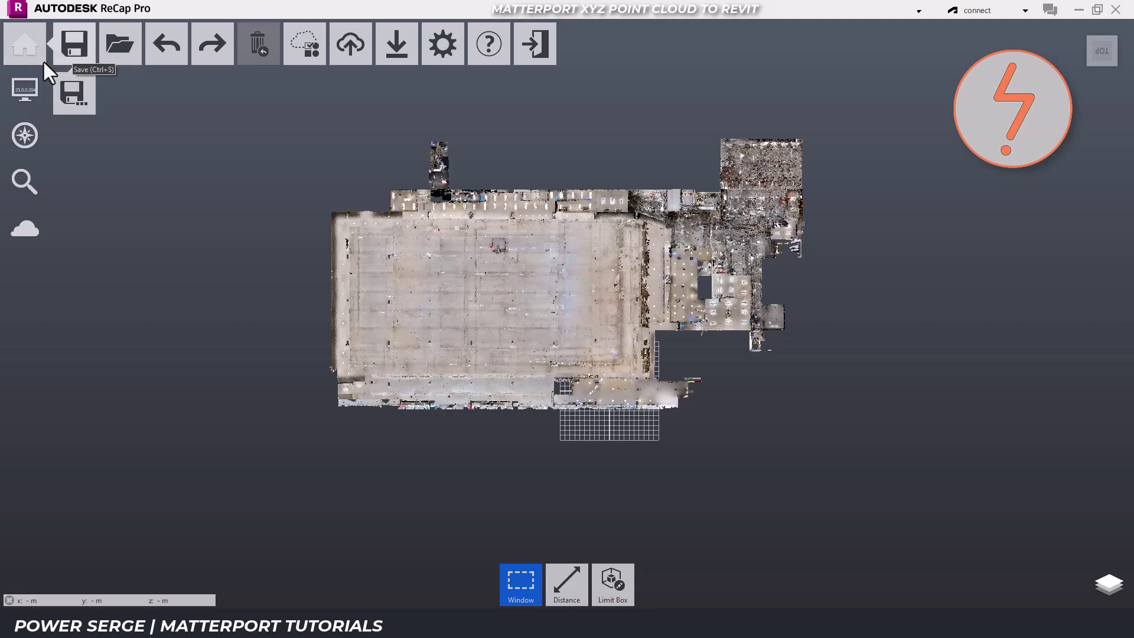
- Save the project as Collingwood in the Matterport-XYZ folder, then open Revit's WRK - Ground Floor plan
{"action": "left_click", "coordinate": [70, 97]}
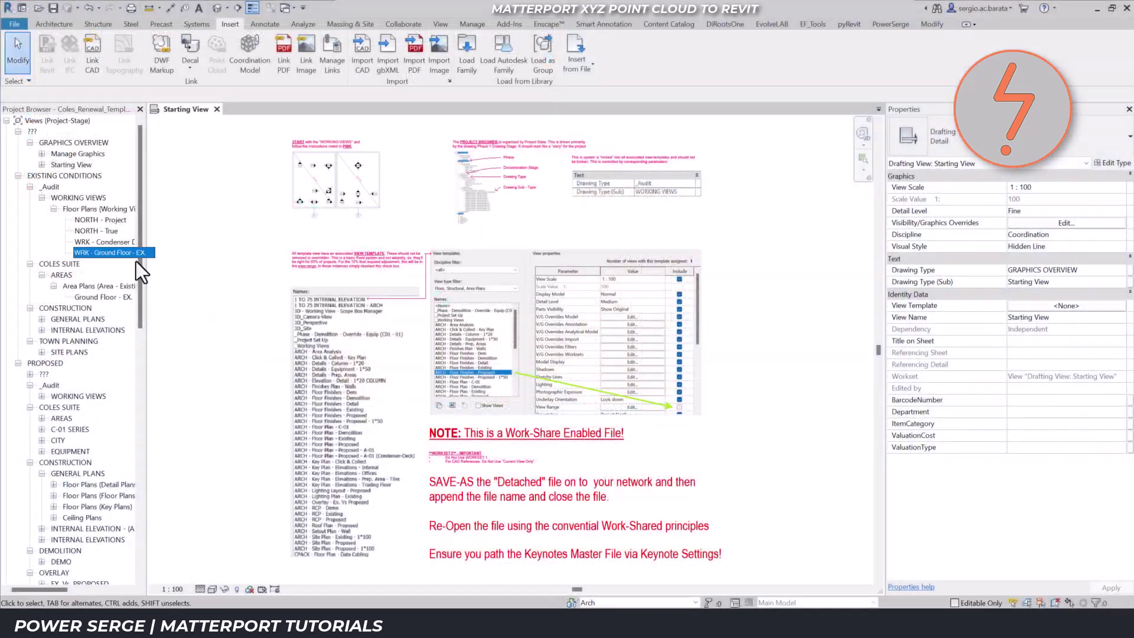
{"action": "double_click", "coordinate": [123, 252]}
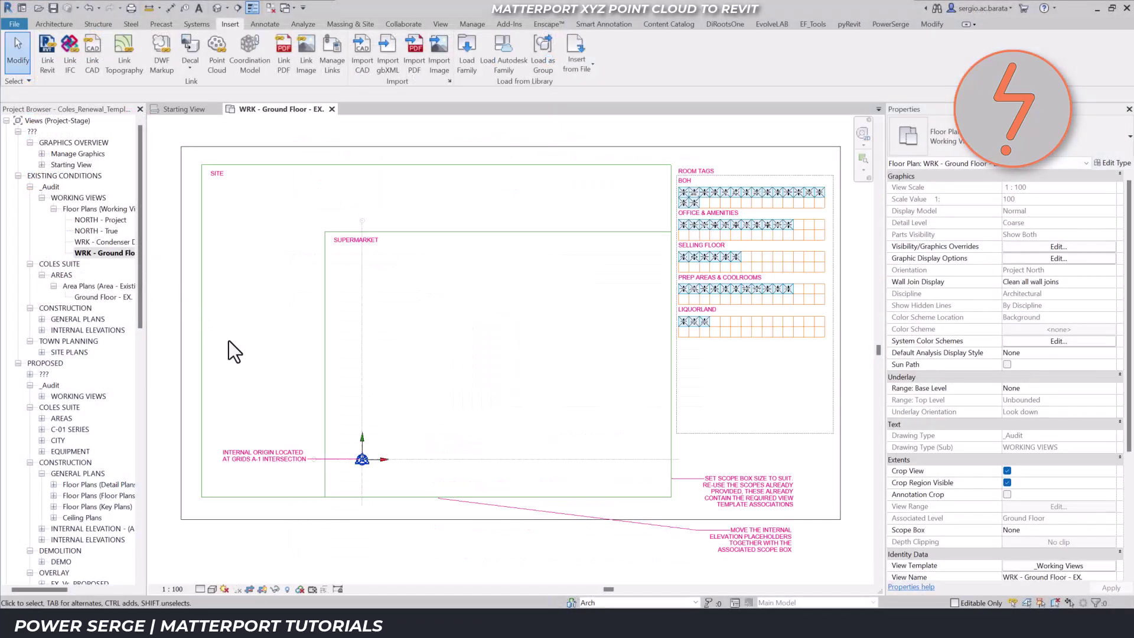
- Zoom in on the internal origin note, then return to the previous view
{"action": "right_click", "coordinate": [239, 349]}
{"action": "left_click", "coordinate": [275, 459]}
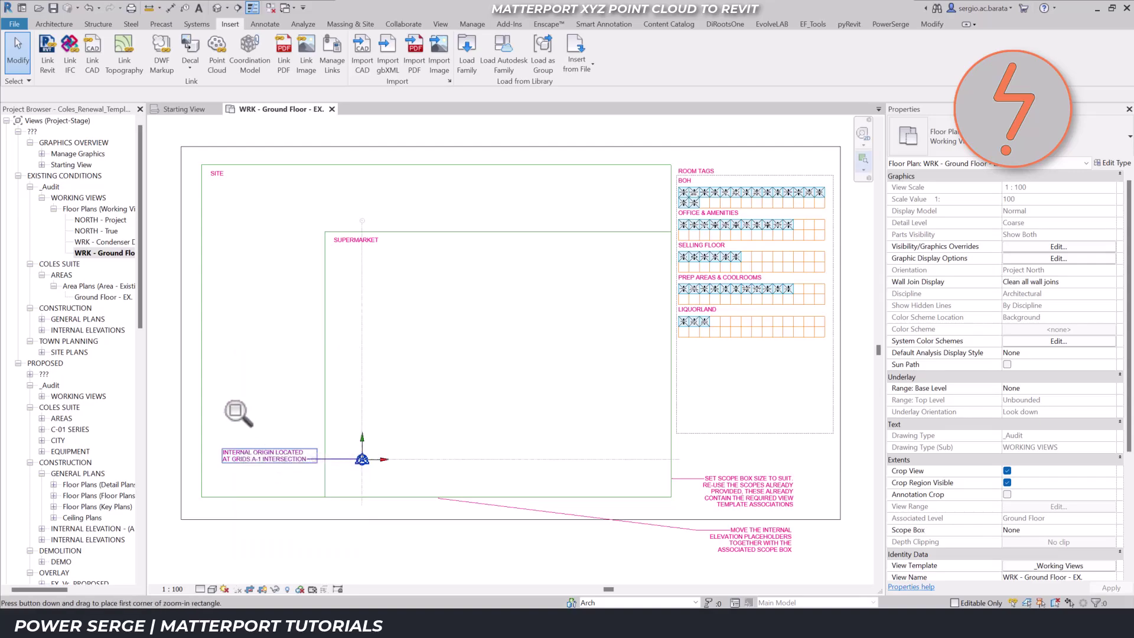
{"action": "left_click_drag", "start_coordinate": [207, 381], "coordinate": [414, 484]}
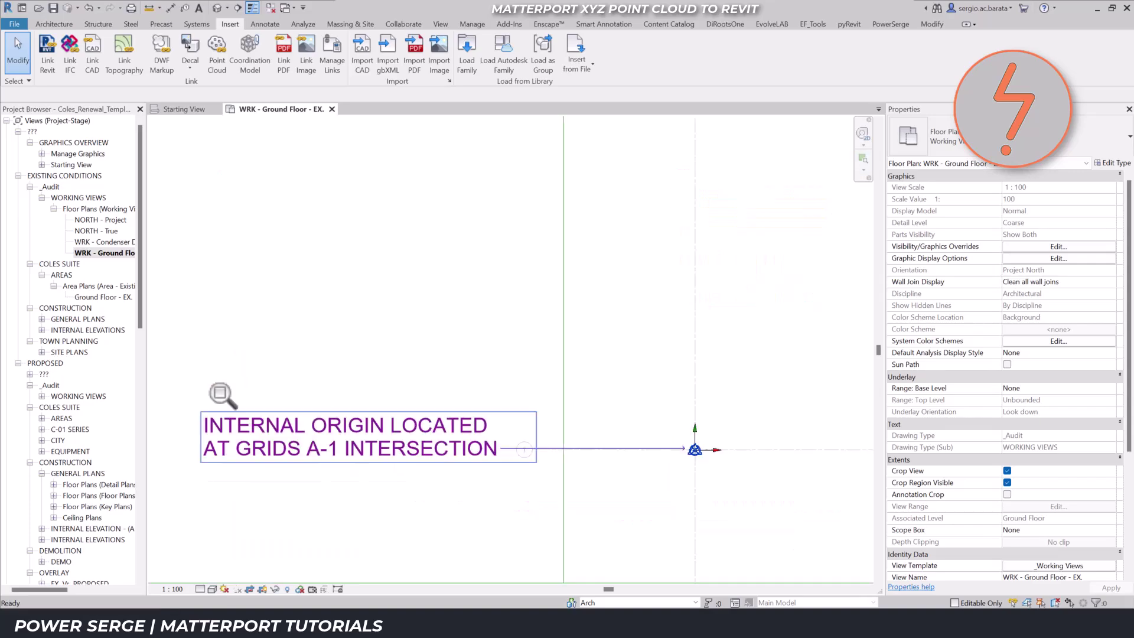
{"action": "right_click", "coordinate": [411, 497]}
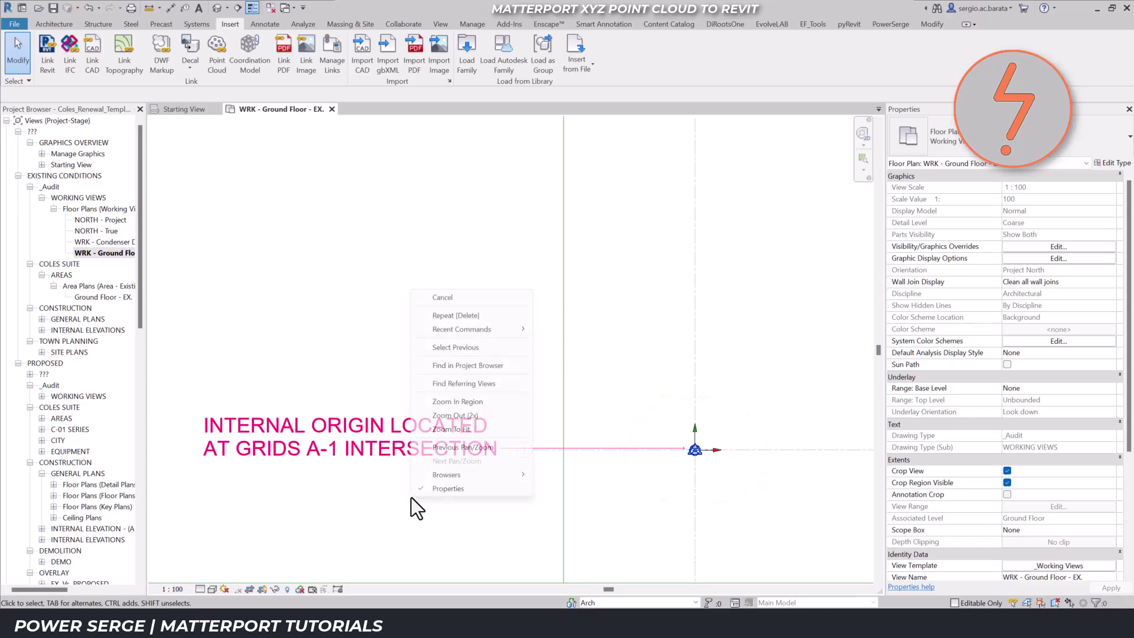
{"action": "left_click", "coordinate": [438, 449]}
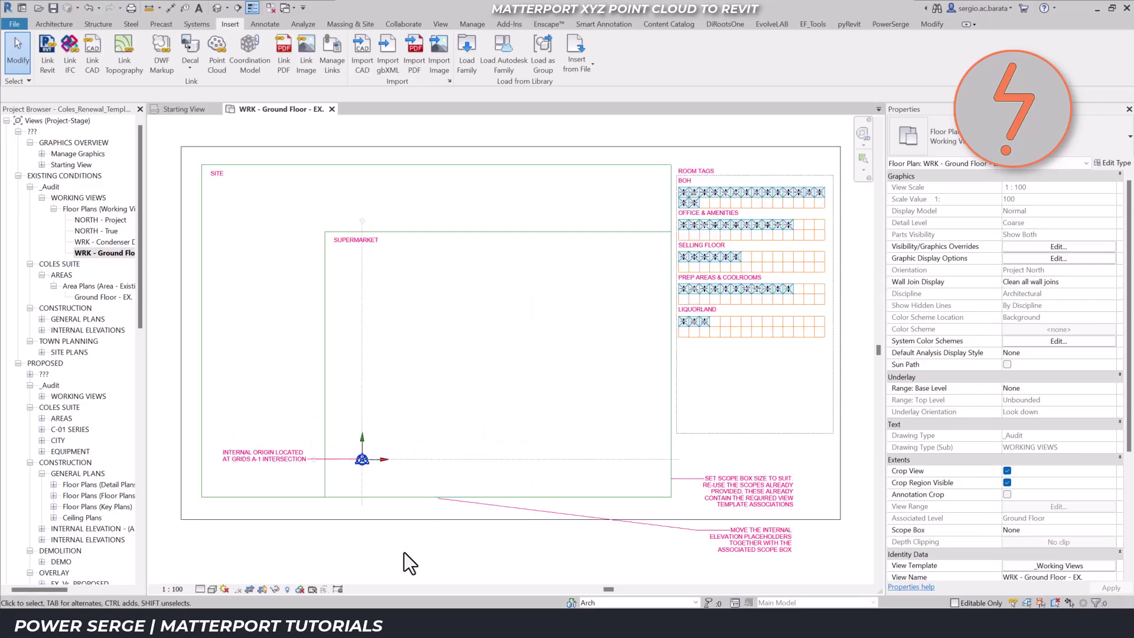
- Turn off Crop View and Crop Region Visible, and begin Insert > Point Cloud
{"action": "left_click", "coordinate": [250, 589]}
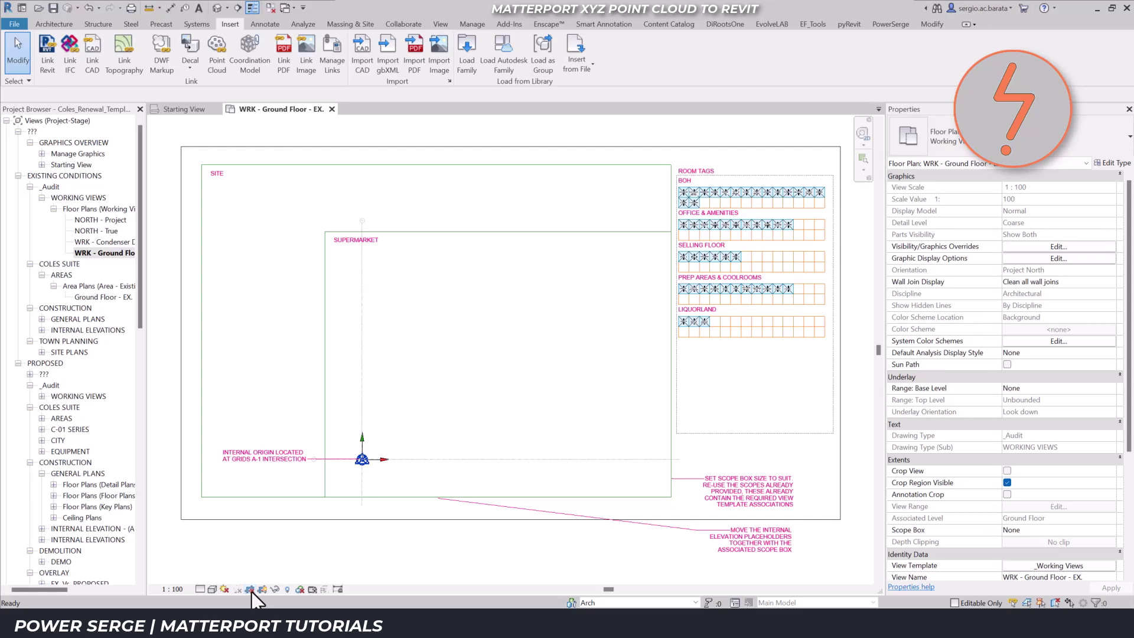
{"action": "left_click", "coordinate": [263, 590]}
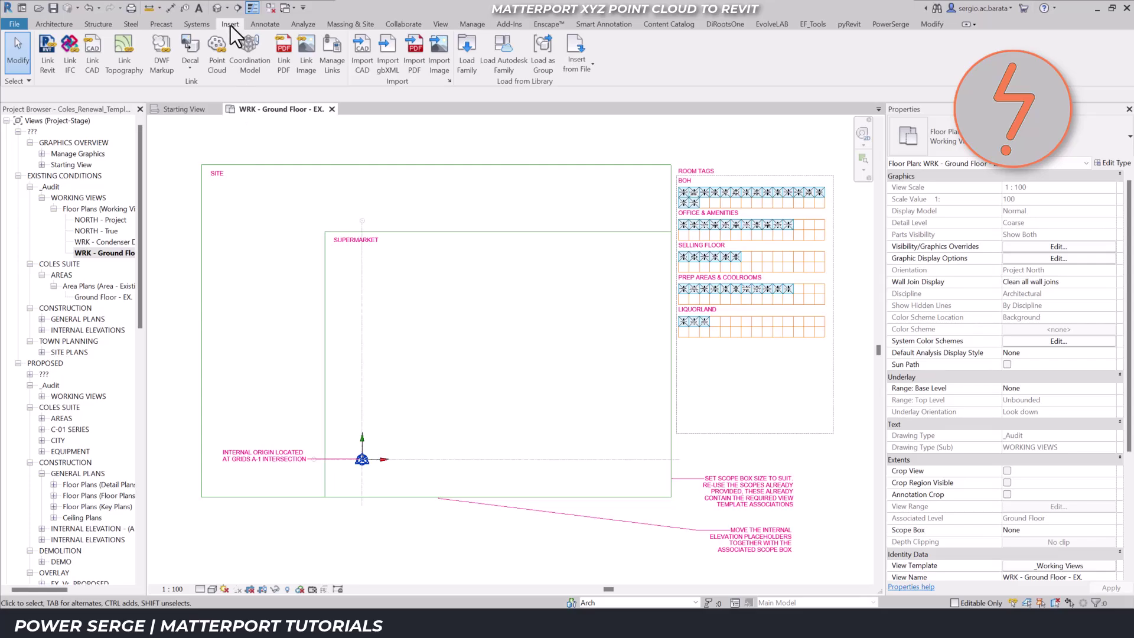
{"action": "left_click", "coordinate": [216, 71]}
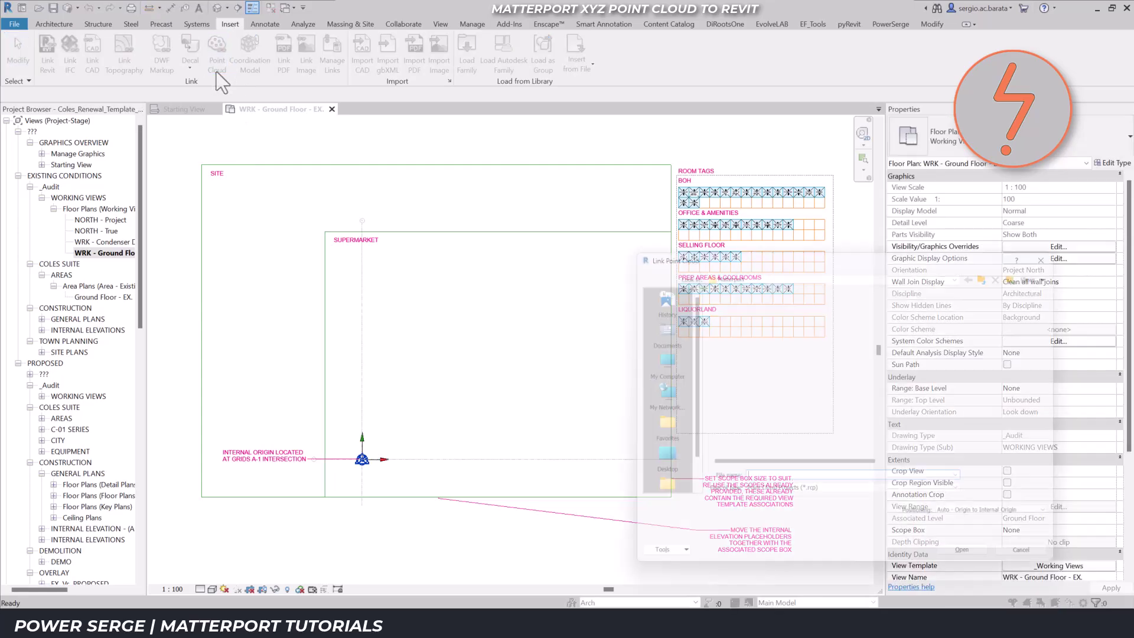
- Link Collingwood.rcp with Auto - Origin to Internal Origin positioning
{"action": "left_click", "coordinate": [725, 300]}
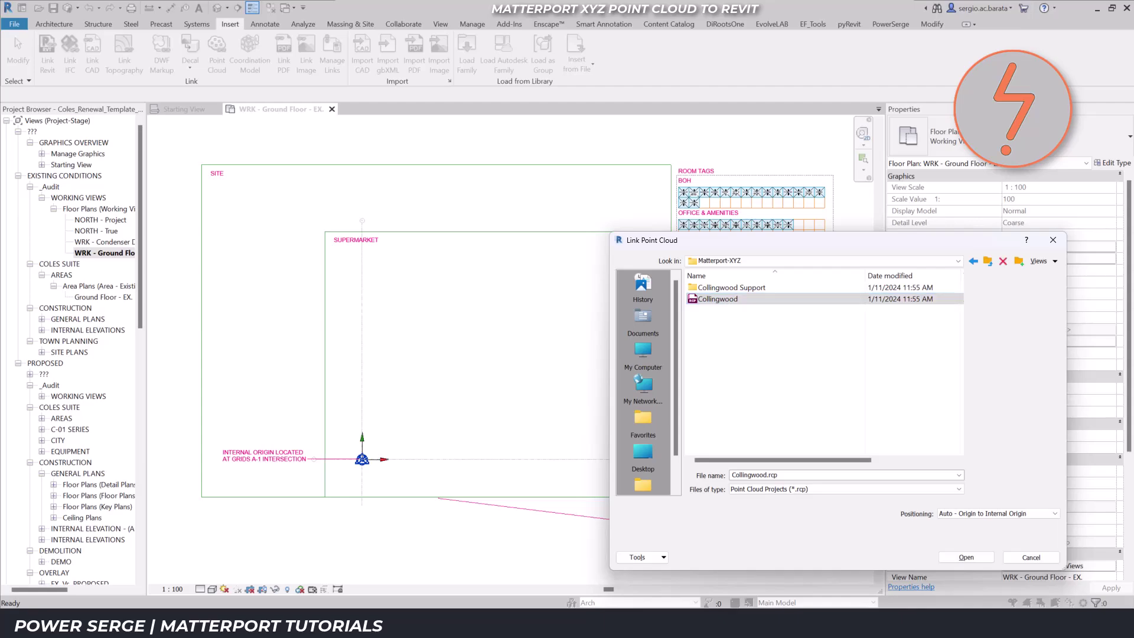
{"action": "left_click", "coordinate": [973, 515]}
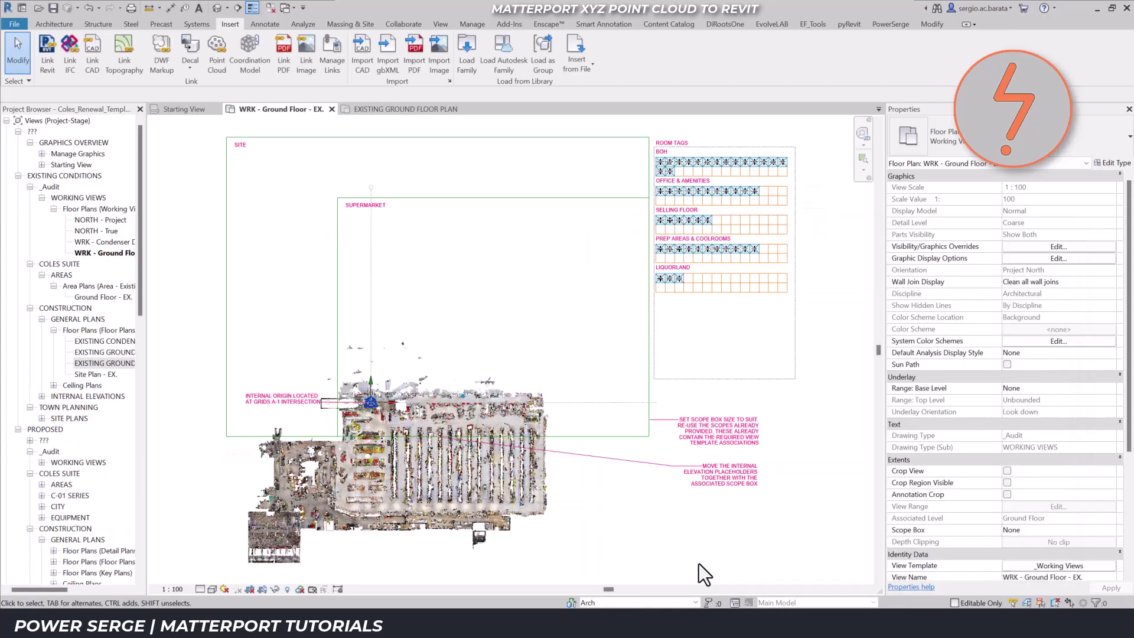
- Drag the Supermarket scope box's left, bottom, right and top edges to tightly enclose the point cloud
{"action": "left_click", "coordinate": [337, 321]}
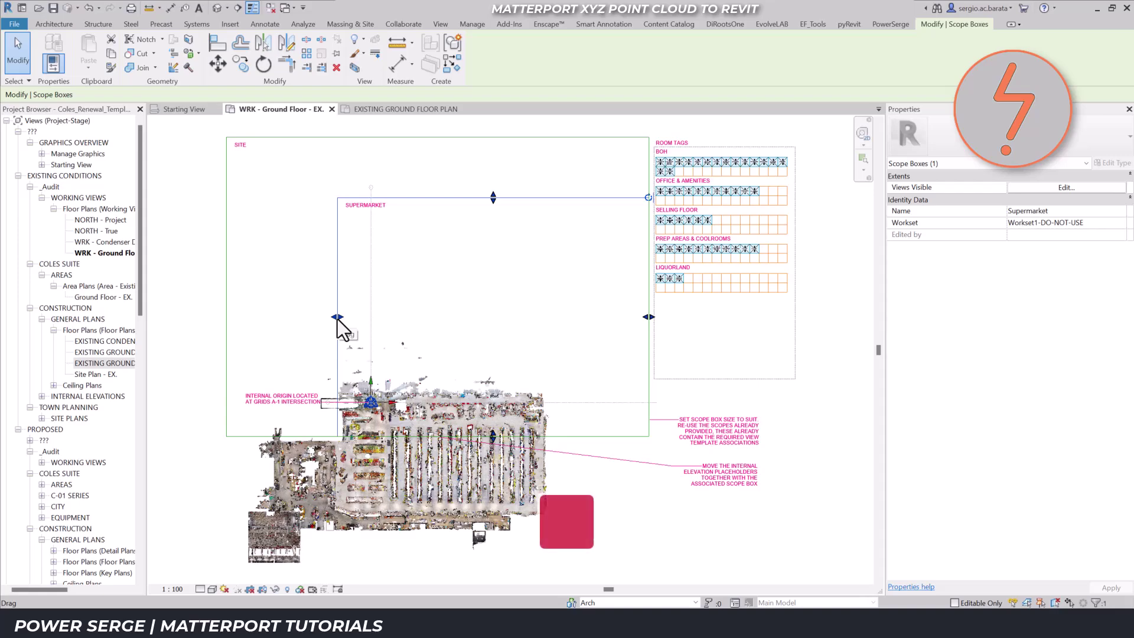
{"action": "left_click_drag", "start_coordinate": [335, 317], "coordinate": [238, 335]}
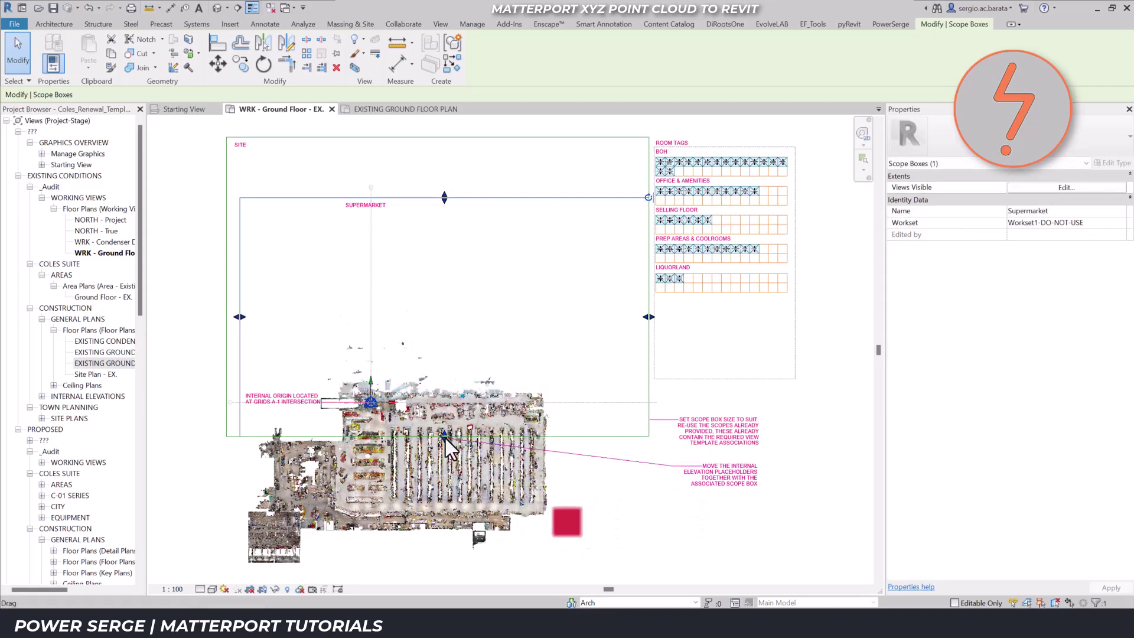
{"action": "left_click_drag", "start_coordinate": [444, 437], "coordinate": [448, 573]}
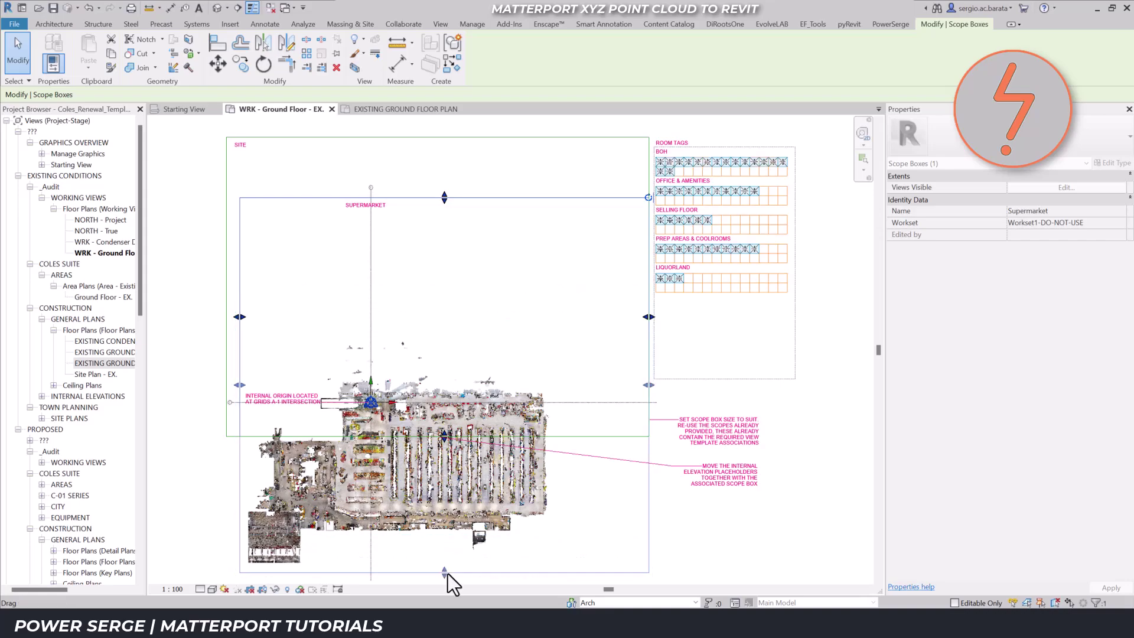
{"action": "left_click_drag", "start_coordinate": [647, 385], "coordinate": [548, 385]}
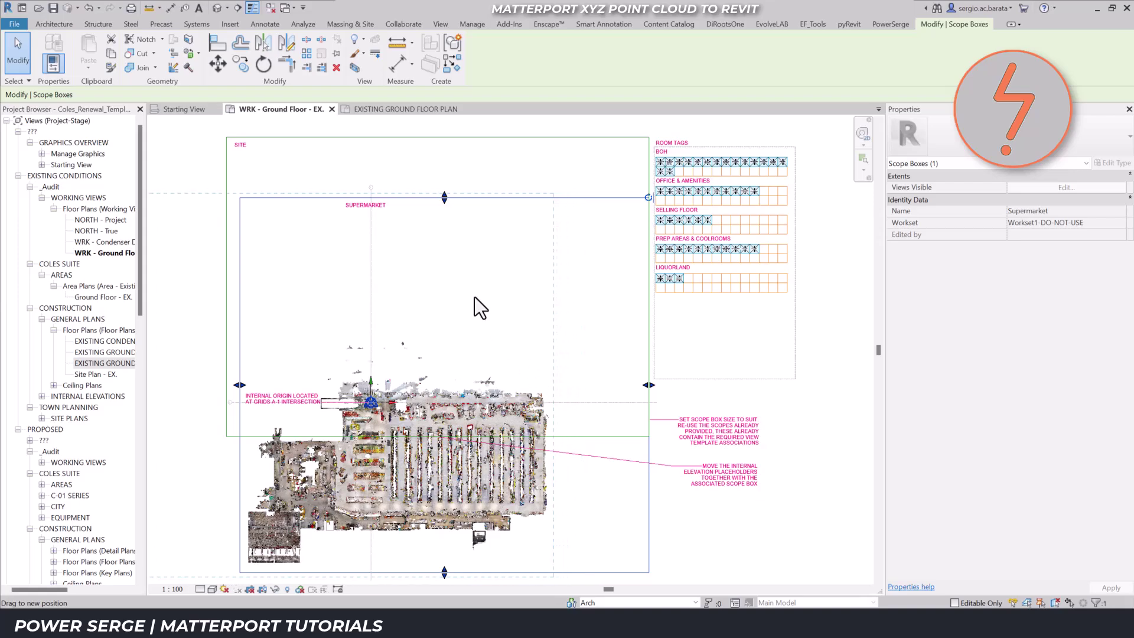
{"action": "left_click_drag", "start_coordinate": [394, 201], "coordinate": [415, 379]}
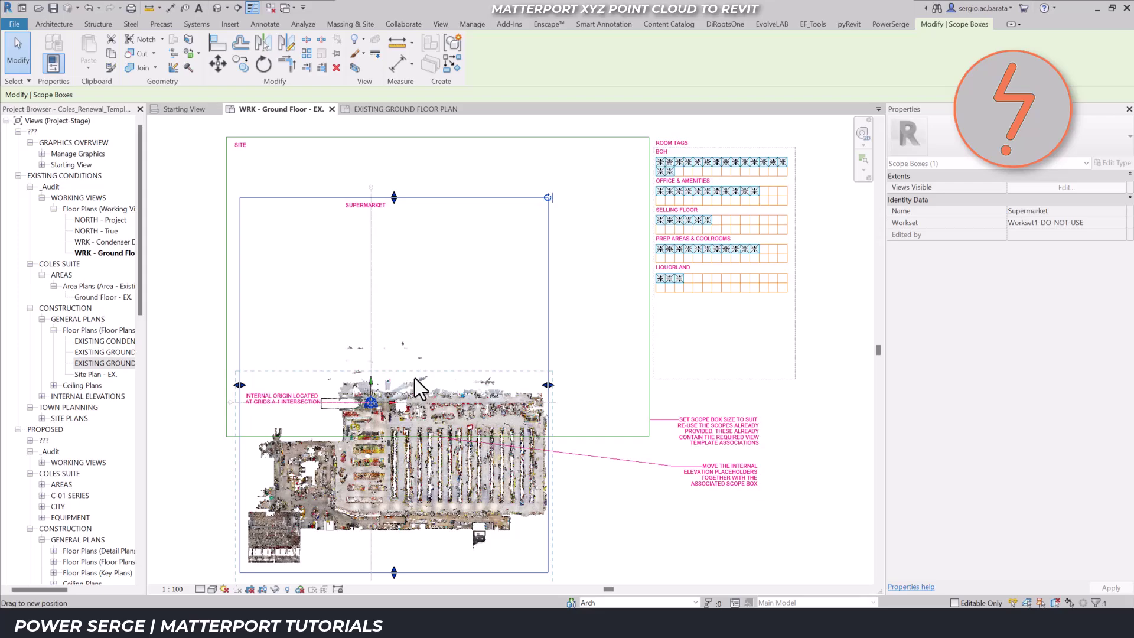
- Isolate the Text Notes category, then select and delete all the instructional notes
{"action": "left_click", "coordinate": [583, 332]}
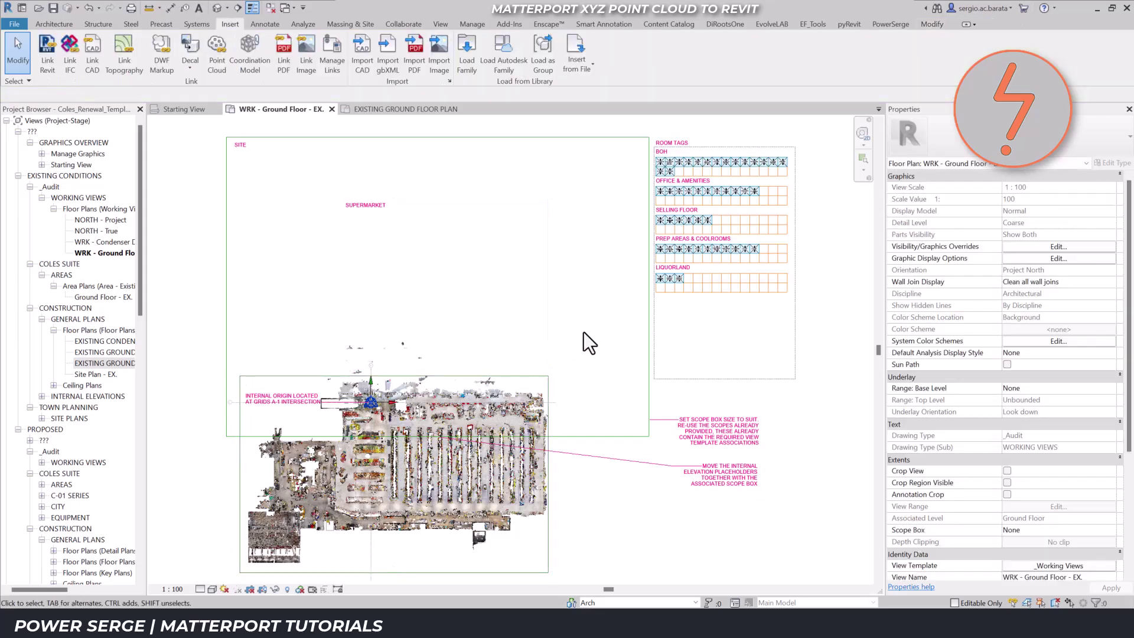
{"action": "left_click", "coordinate": [367, 208]}
{"action": "key", "text": "i"}
{"action": "key", "text": "c"}
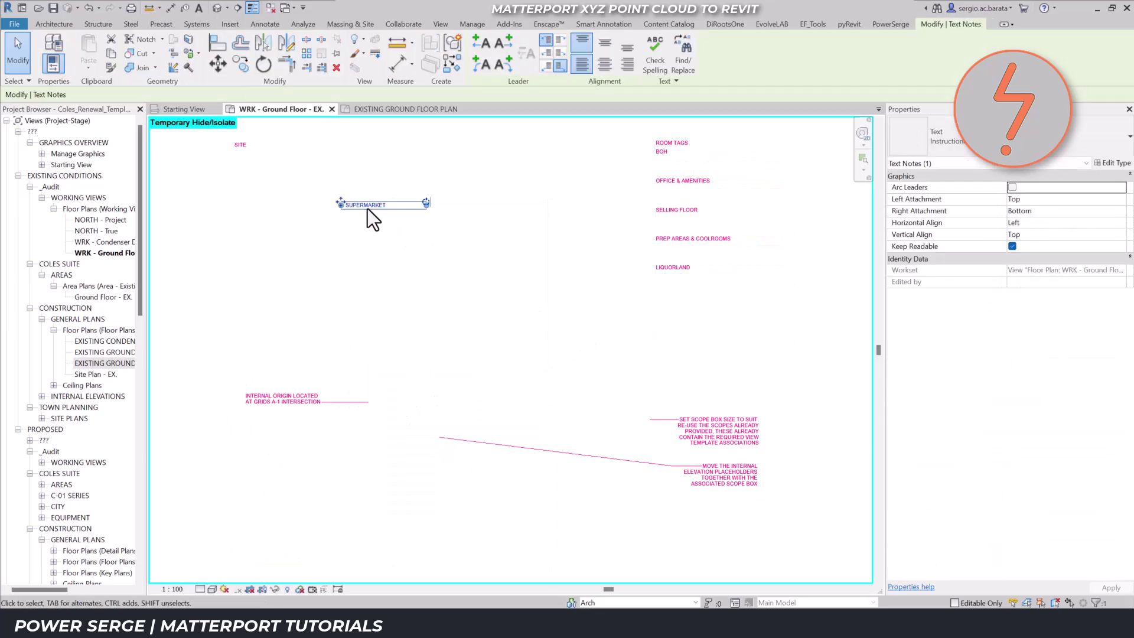
{"action": "key", "text": "Escape"}
{"action": "left_click_drag", "start_coordinate": [198, 135], "coordinate": [550, 470]}
{"action": "left_click_drag", "start_coordinate": [760, 538], "coordinate": [650, 406], "text": "ctrl"}
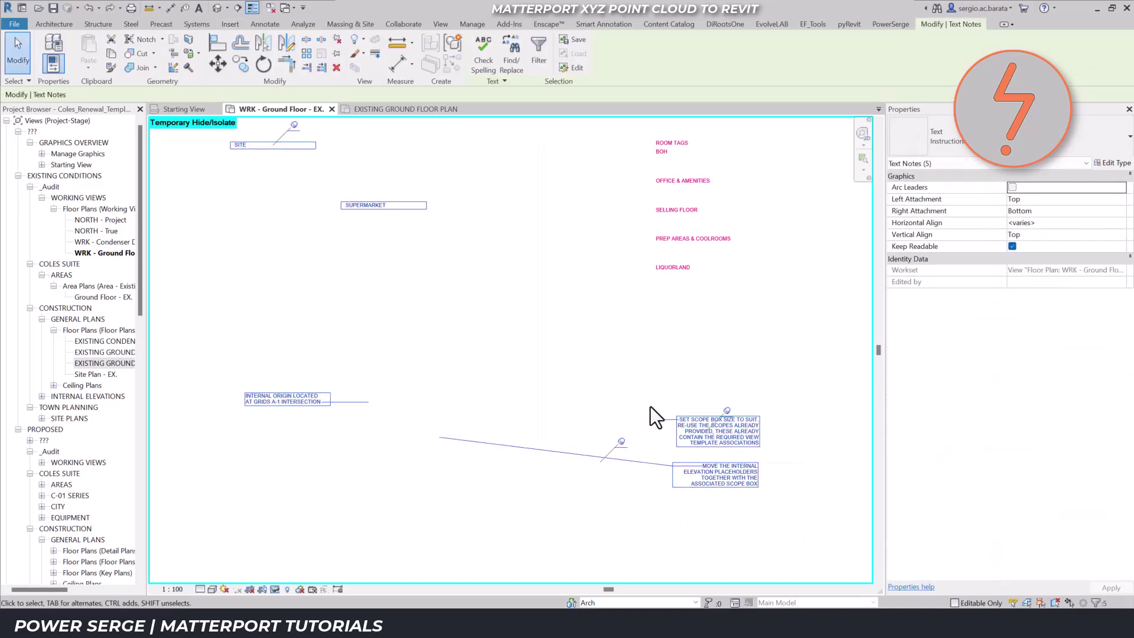
{"action": "key", "text": "e"}
{"action": "key", "text": "h"}
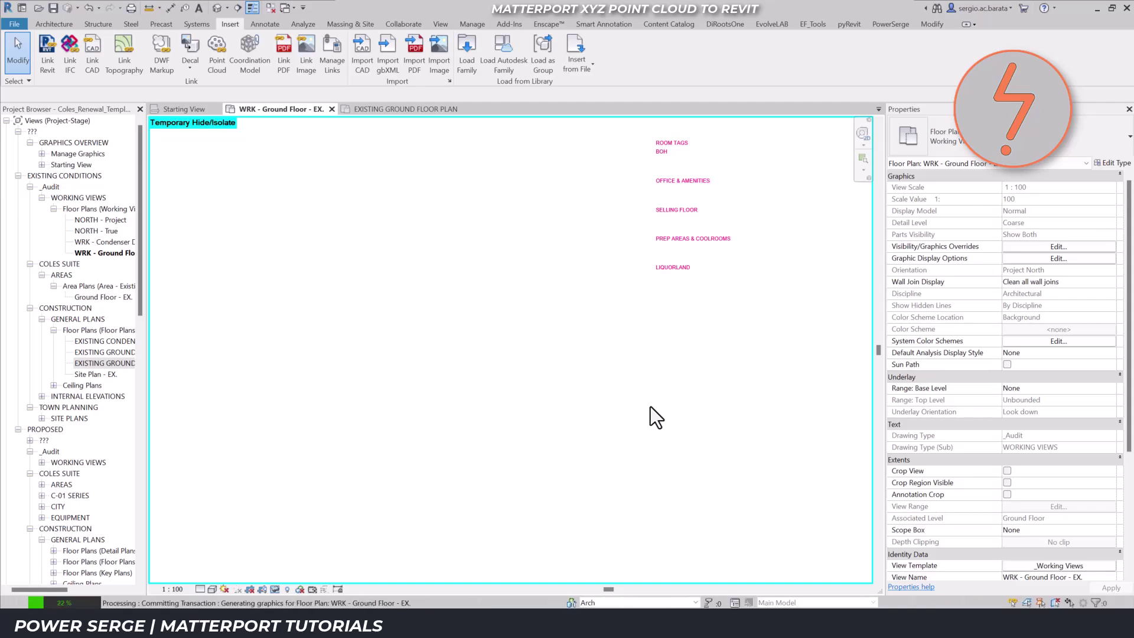
- Reset Temporary Hide/Isolate and open the EXISTING GROUND FLOOR PLAN view
{"action": "key", "text": "h"}
{"action": "key", "text": "r"}
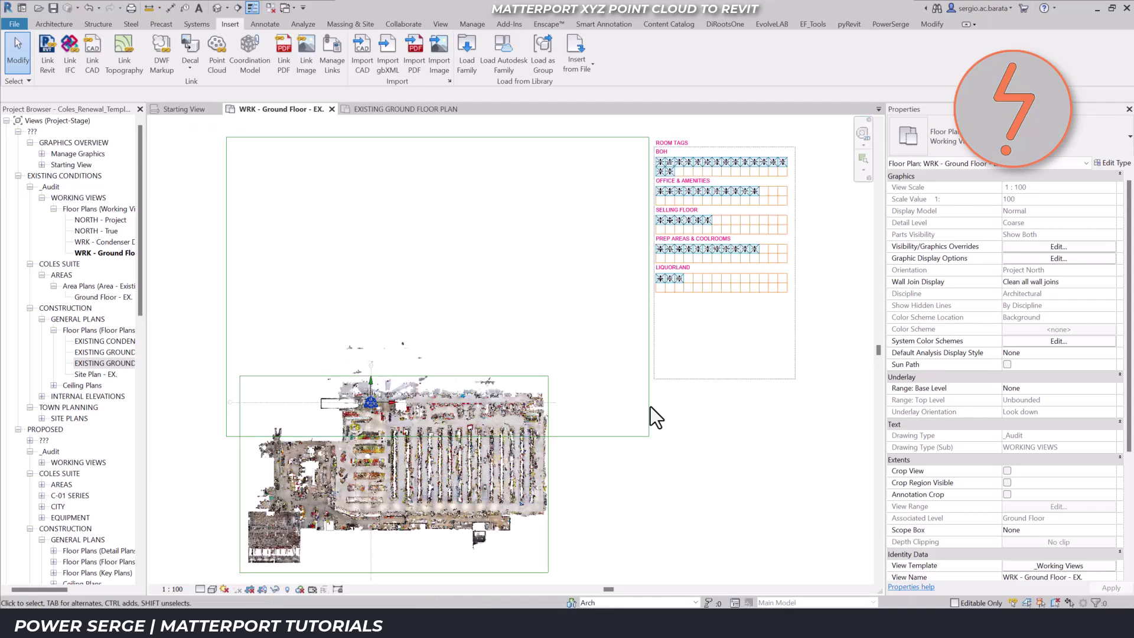
{"action": "double_click", "coordinate": [129, 364]}
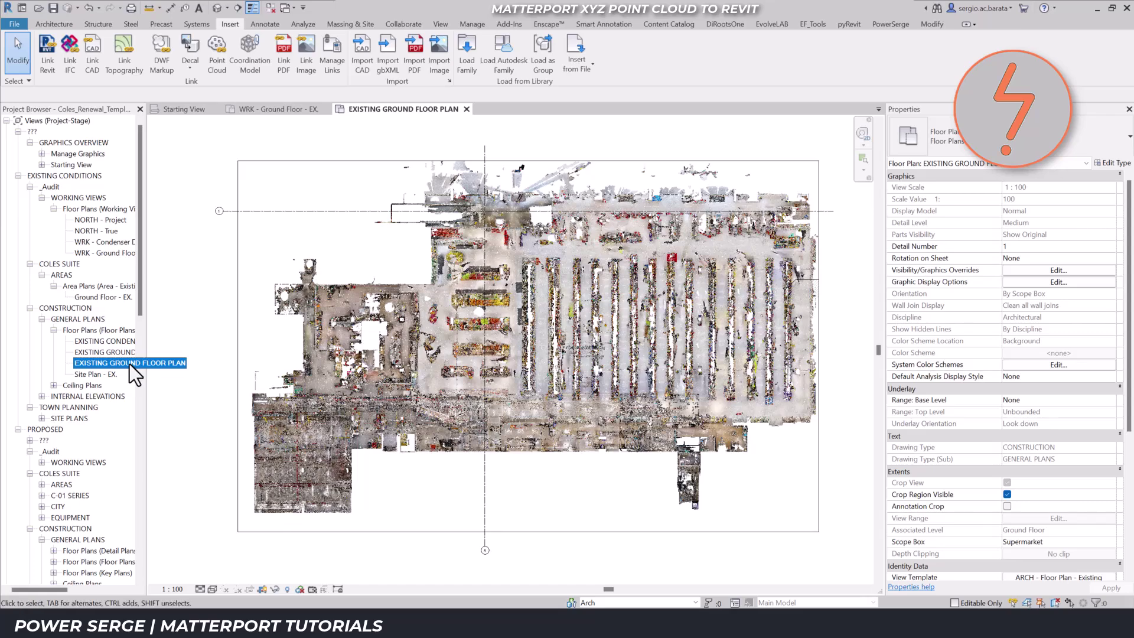
- Assign the linked point cloud to the Point Cloud workset
{"action": "left_click", "coordinate": [293, 480]}
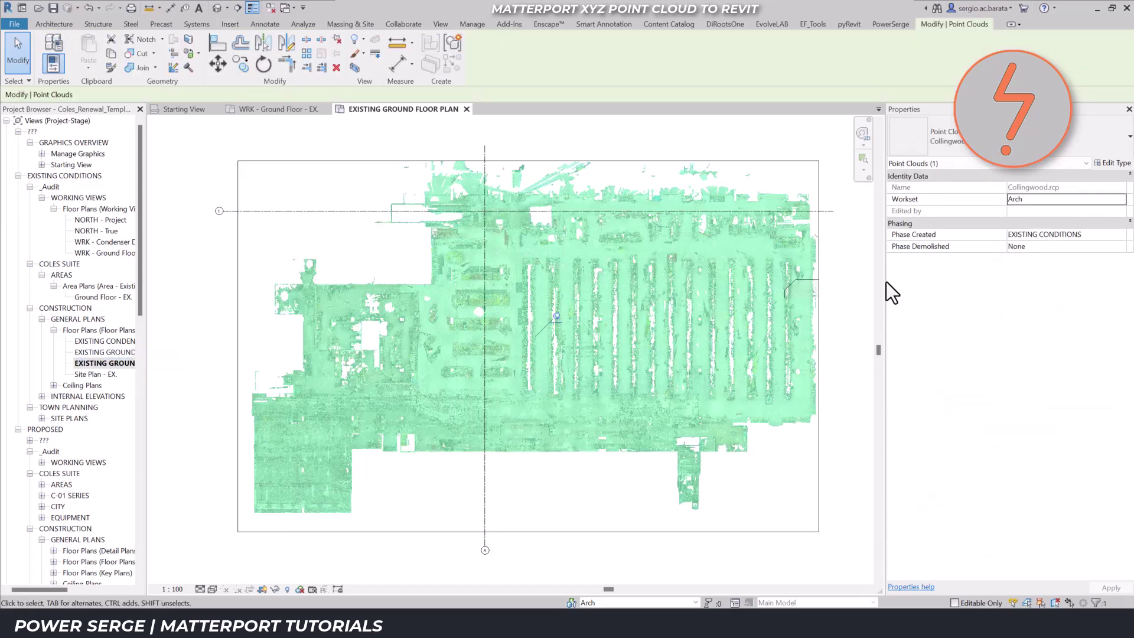
{"action": "left_click", "coordinate": [1122, 200]}
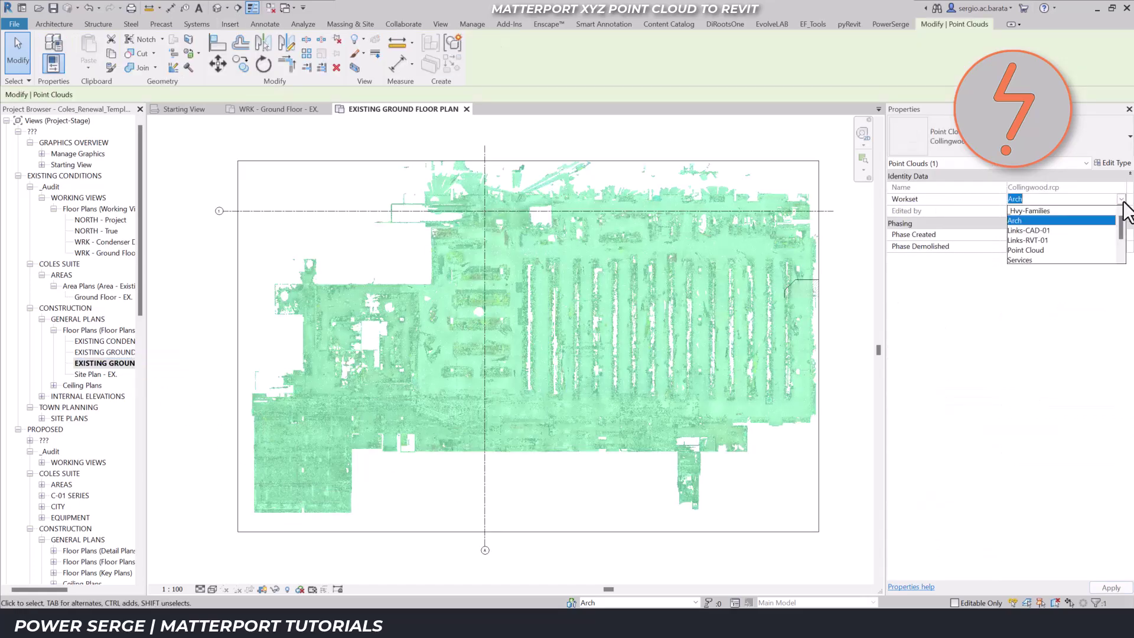
{"action": "left_click", "coordinate": [1065, 250]}
{"action": "left_click", "coordinate": [831, 416]}
- Hide the Point Cloud workset in all views, but set it to Show in the ARCH - Floor Plan - Existing template
{"action": "left_click", "coordinate": [571, 602]}
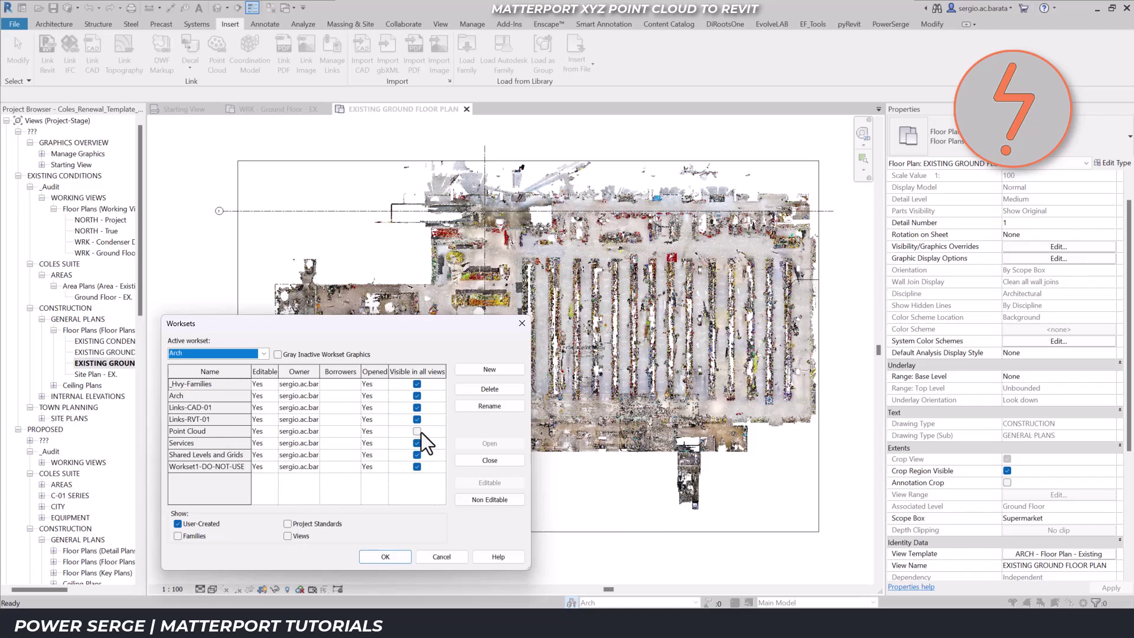
{"action": "left_click", "coordinate": [386, 557]}
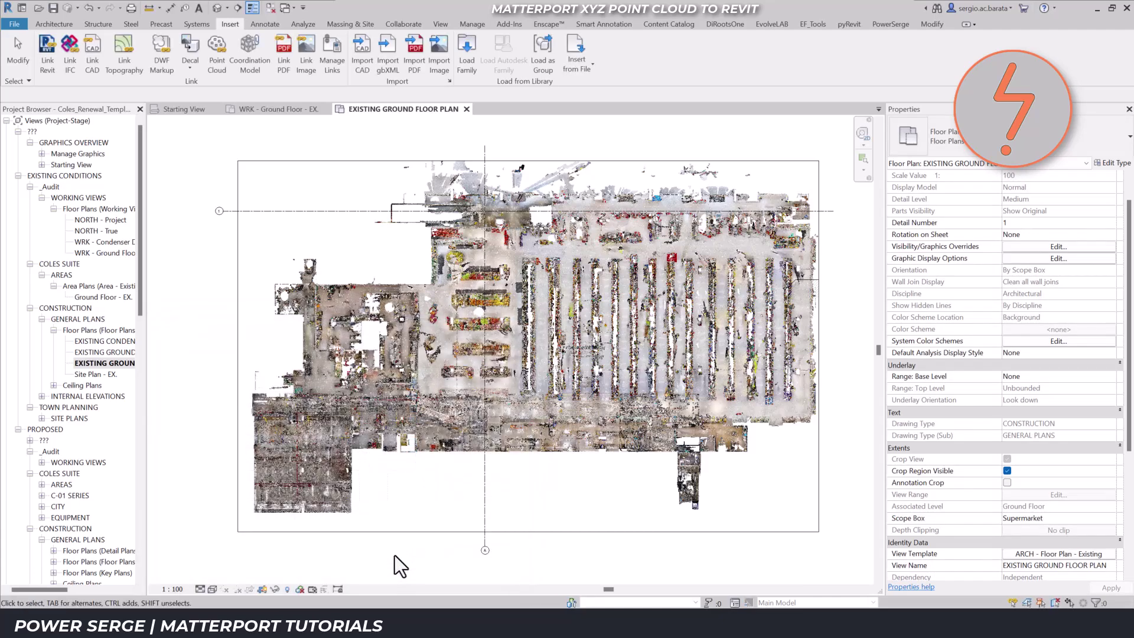
{"action": "left_click", "coordinate": [1015, 554]}
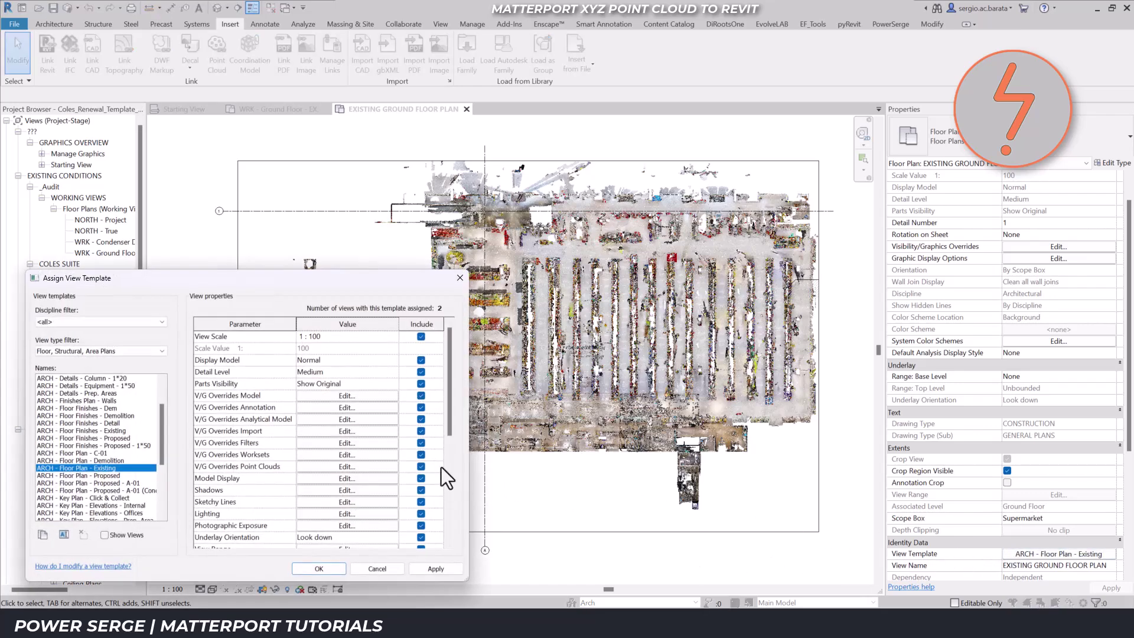
{"action": "left_click", "coordinate": [388, 459]}
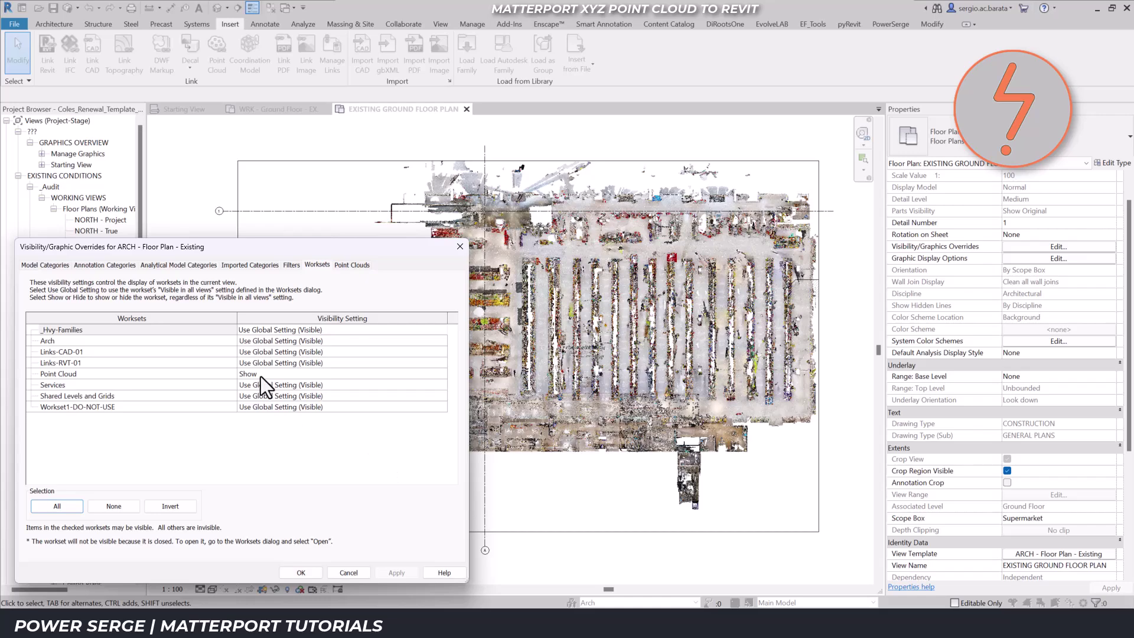
{"action": "left_click", "coordinate": [305, 574]}
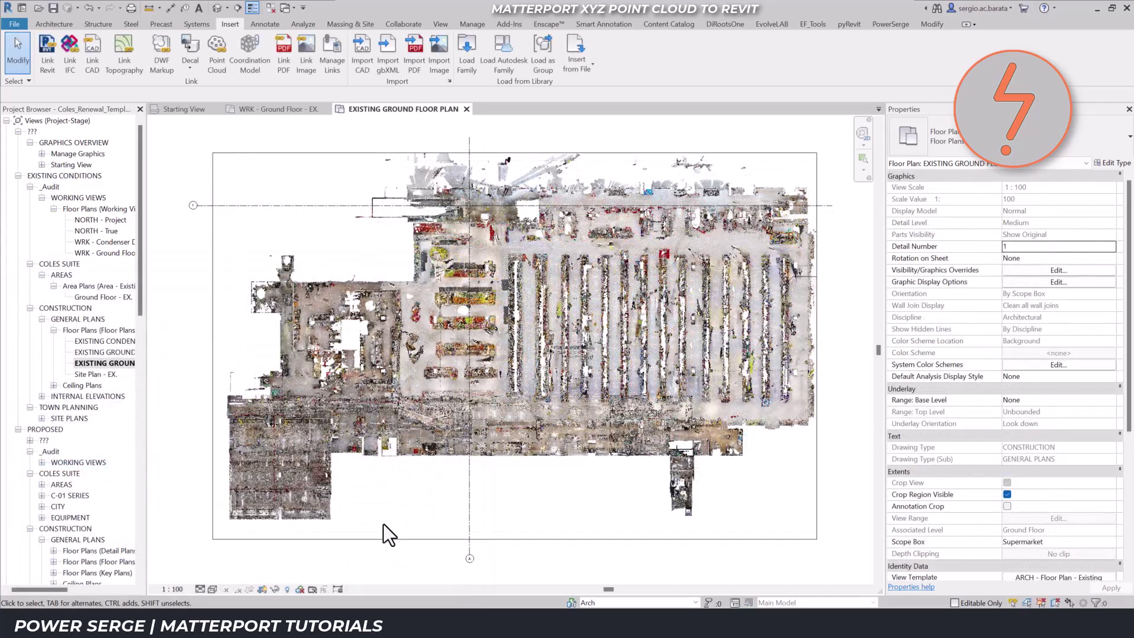
- Zoom In Region on the scanned rooms at the lower left of the point cloud
{"action": "right_click", "coordinate": [384, 523]}
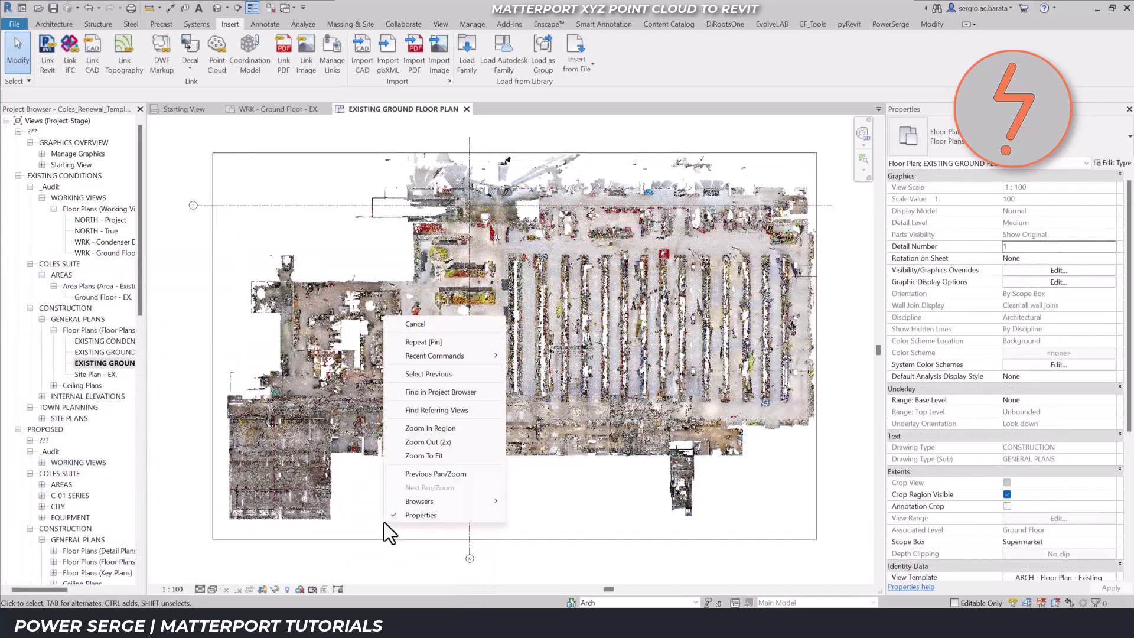
{"action": "left_click", "coordinate": [416, 428]}
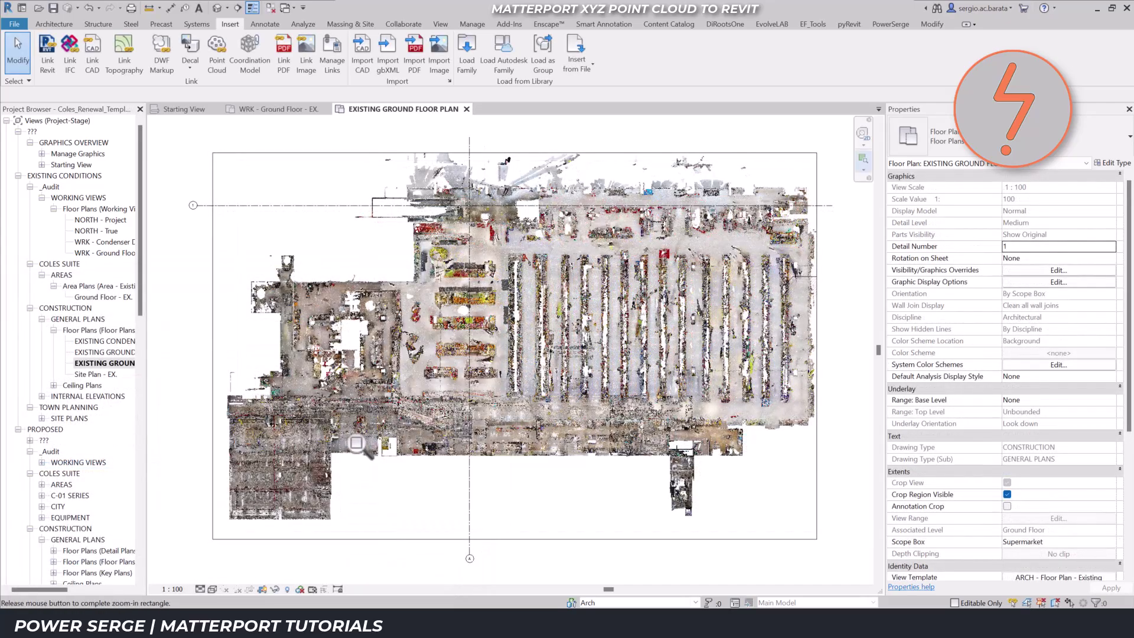
{"action": "left_click_drag", "start_coordinate": [331, 440], "coordinate": [412, 468]}
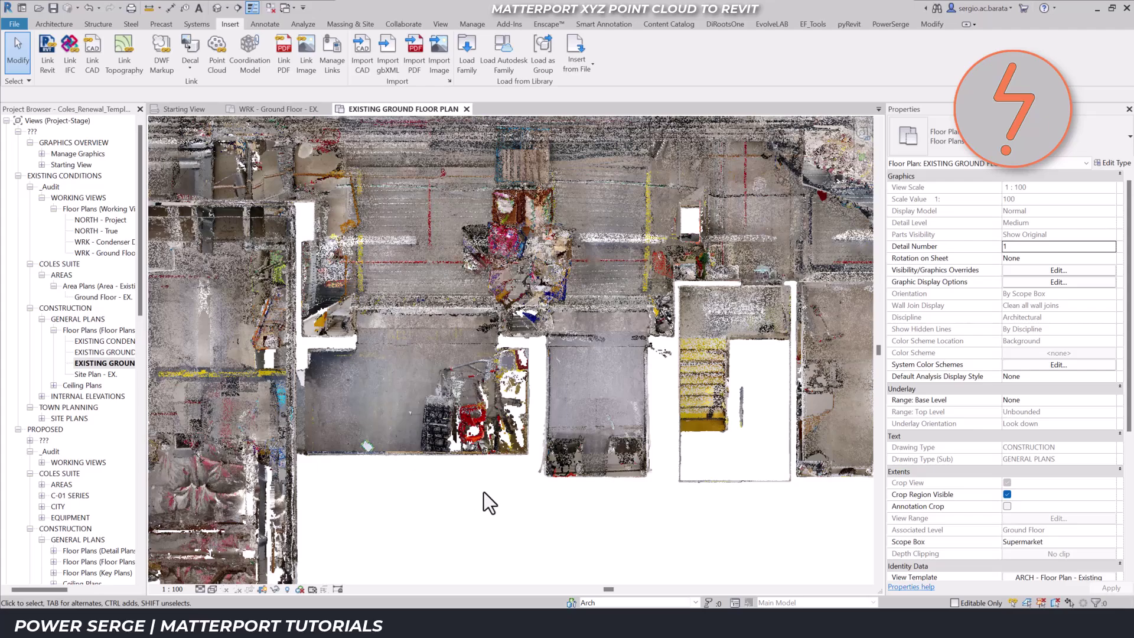
{"action": "middle_click_drag", "start_coordinate": [498, 498], "coordinate": [463, 508]}
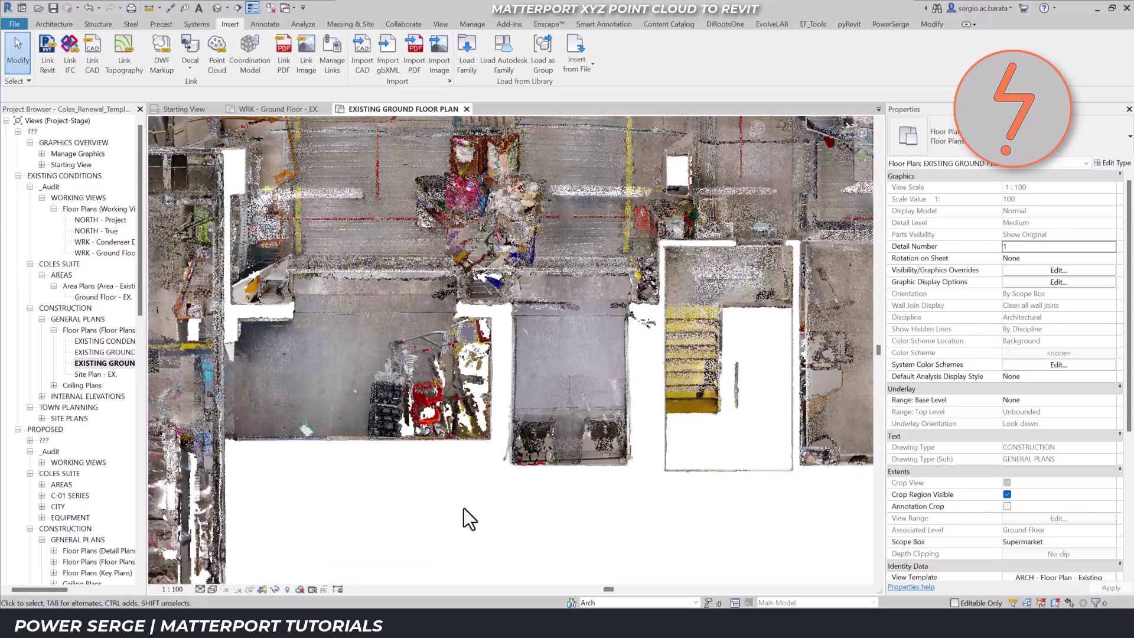
{"action": "scroll", "coordinate": [463, 508], "scroll_direction": "down", "scroll_amount": 2}
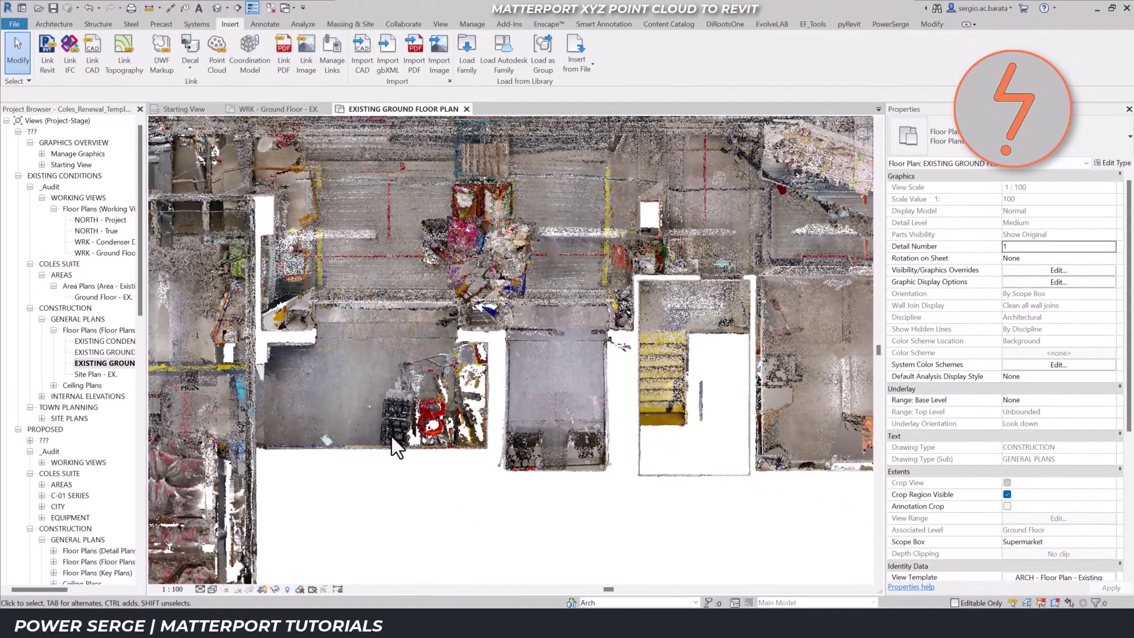
{"action": "left_click", "coordinate": [53, 24]}
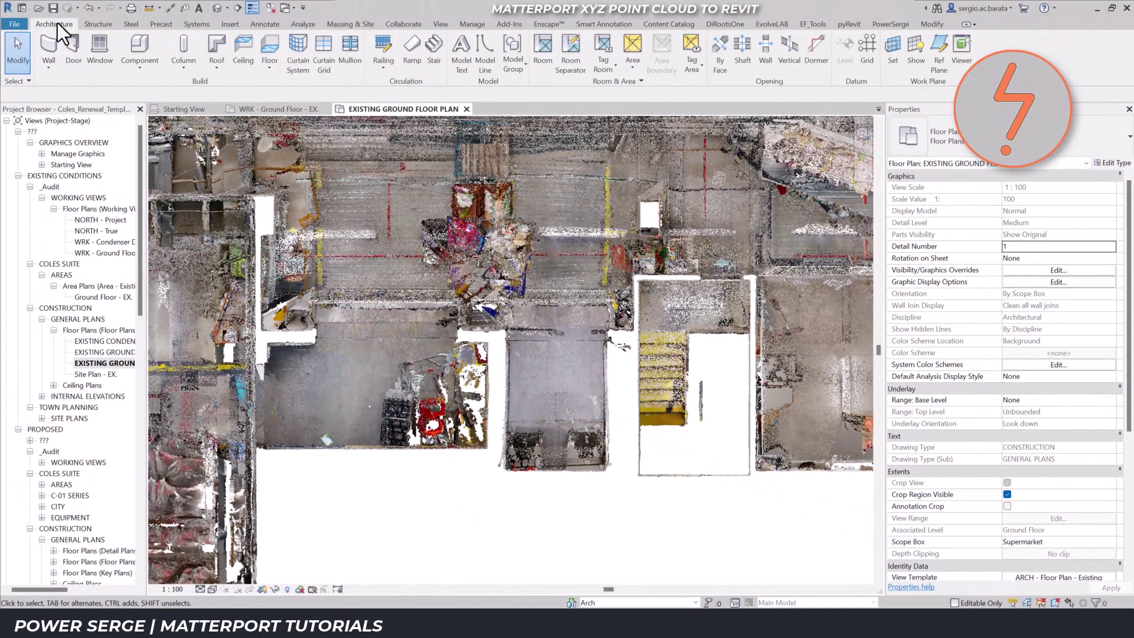
- Draw architectural walls along the scanned room's right edge, then left along its bottom edge
{"action": "left_click", "coordinate": [58, 70]}
{"action": "left_click", "coordinate": [70, 80]}
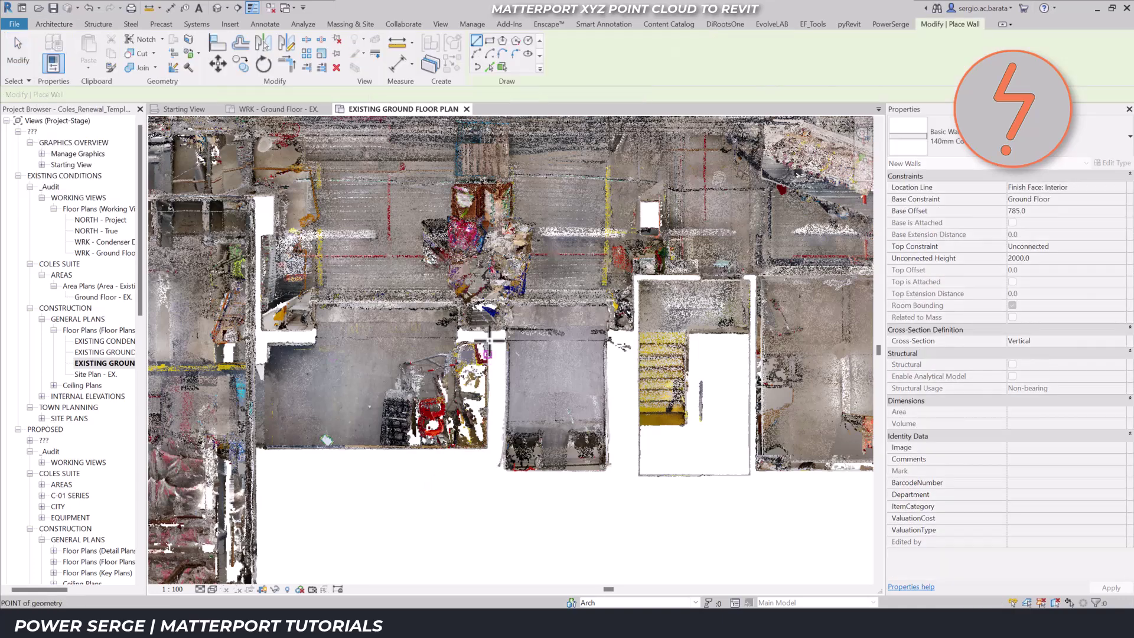
{"action": "left_click", "coordinate": [490, 341]}
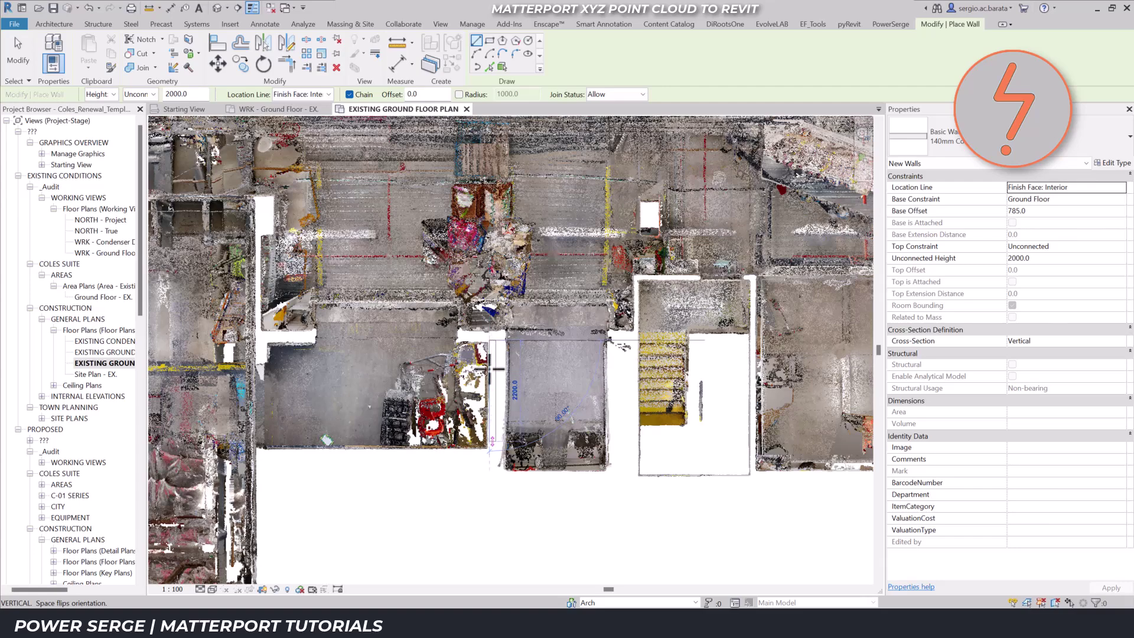
{"action": "left_click", "coordinate": [489, 449]}
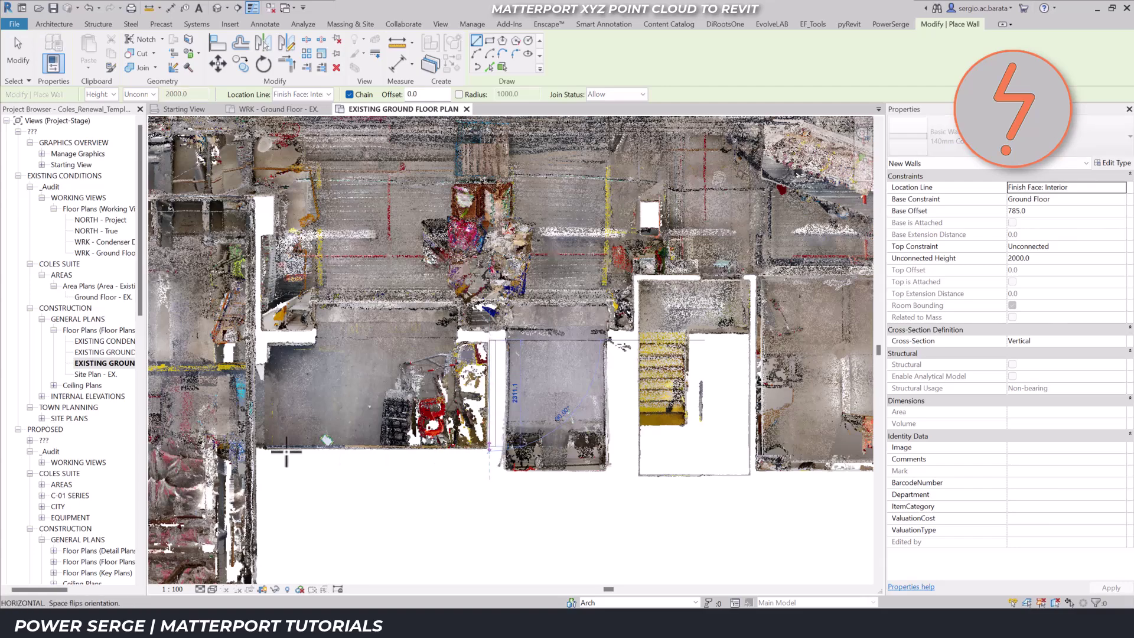
{"action": "left_click", "coordinate": [255, 450]}
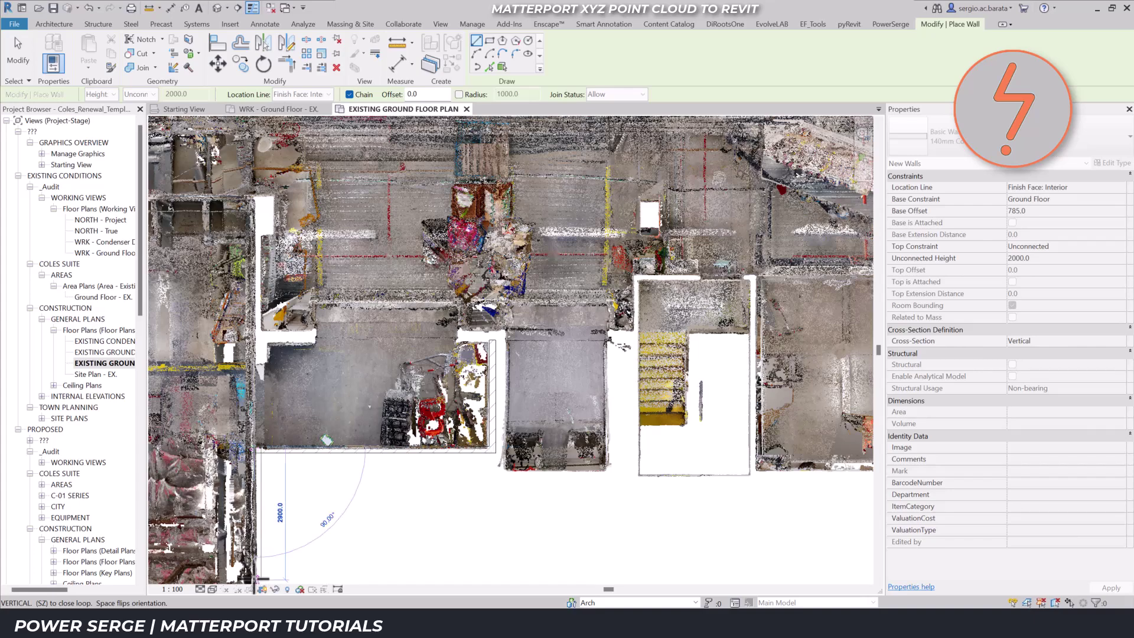
{"action": "key", "text": "Escape"}
{"action": "key", "text": "Escape"}
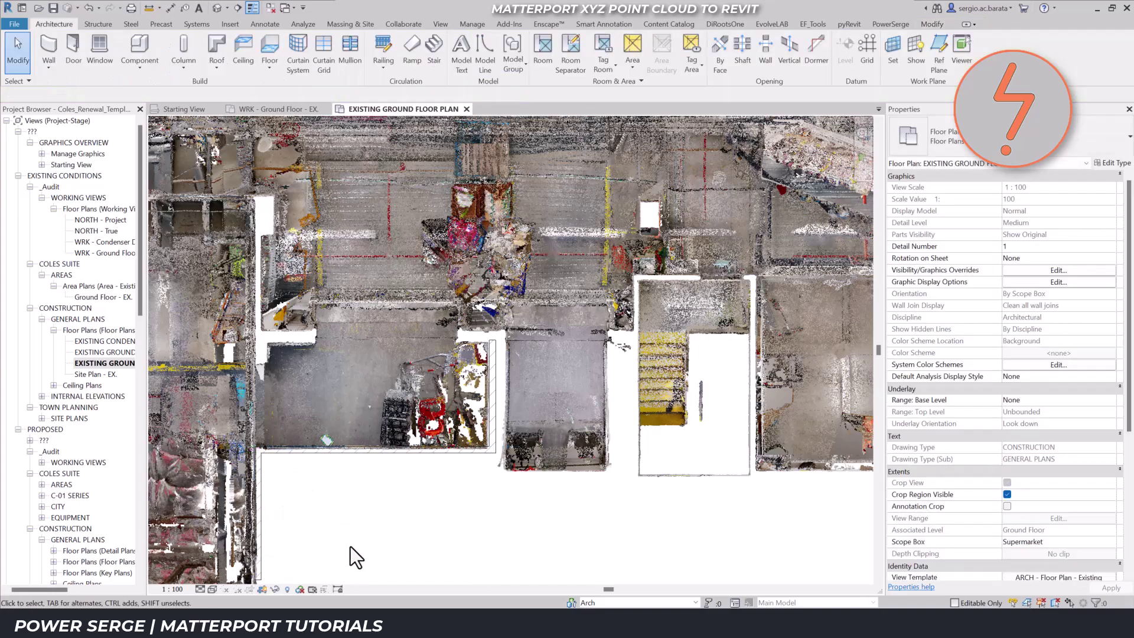
- Zoom into the traced room, nudge the bottom wall down onto the scan edge, and check the right wall
{"action": "right_click", "coordinate": [350, 547]}
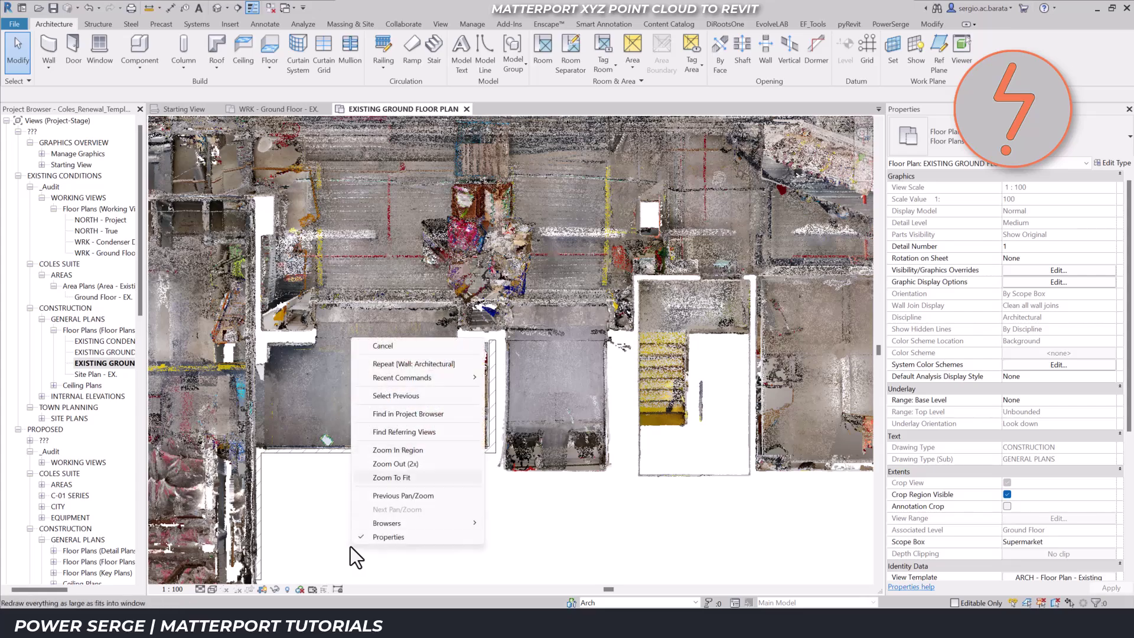
{"action": "left_click", "coordinate": [394, 450]}
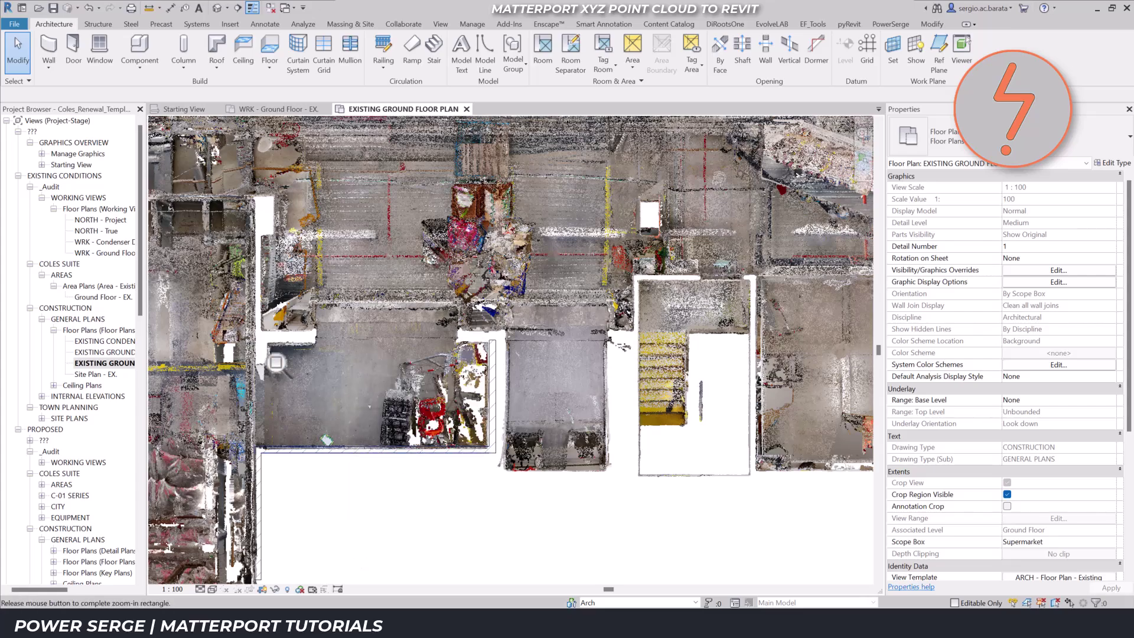
{"action": "left_click_drag", "start_coordinate": [259, 344], "coordinate": [511, 479]}
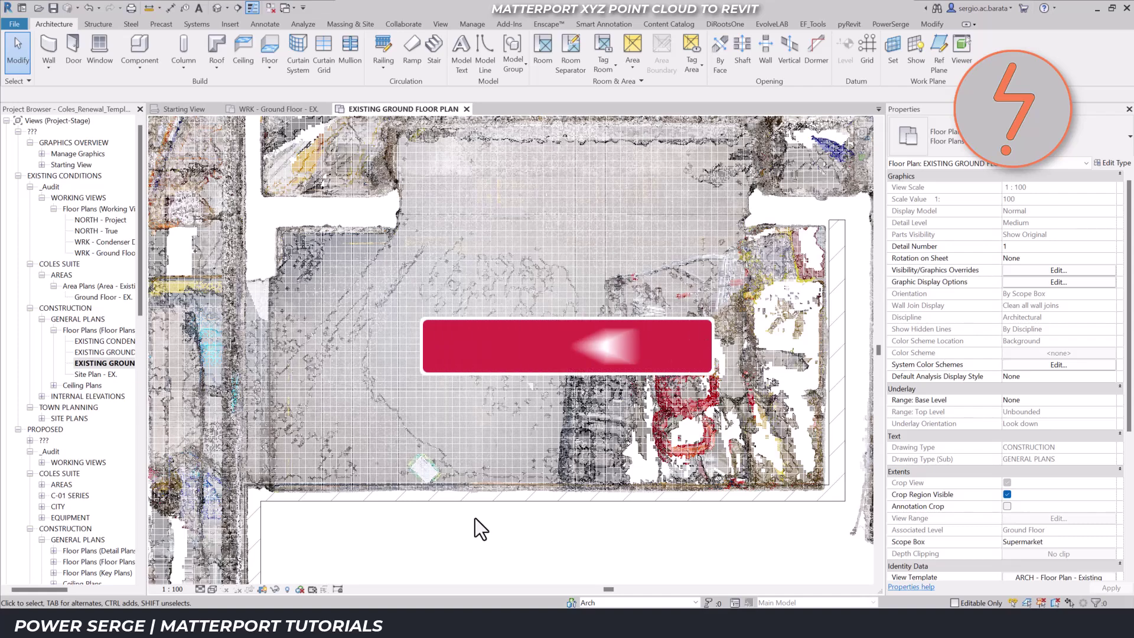
{"action": "left_click", "coordinate": [465, 504]}
{"action": "key", "text": "Down"}
{"action": "key", "text": "Down"}
{"action": "key", "text": "Down"}
{"action": "key", "text": "Down"}
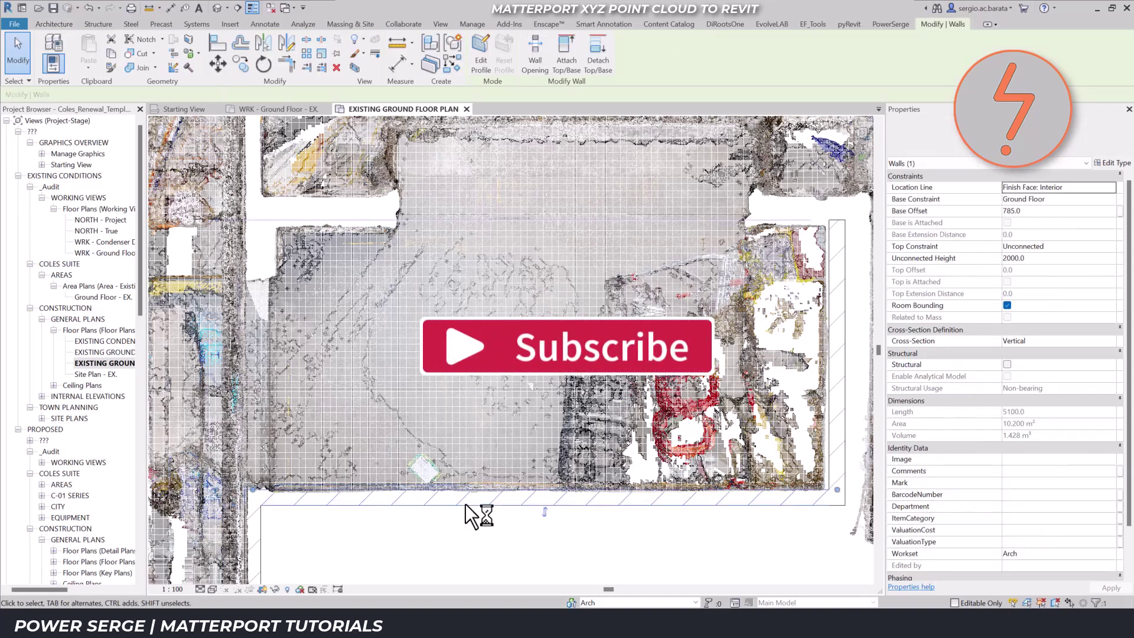
{"action": "left_click", "coordinate": [839, 412]}
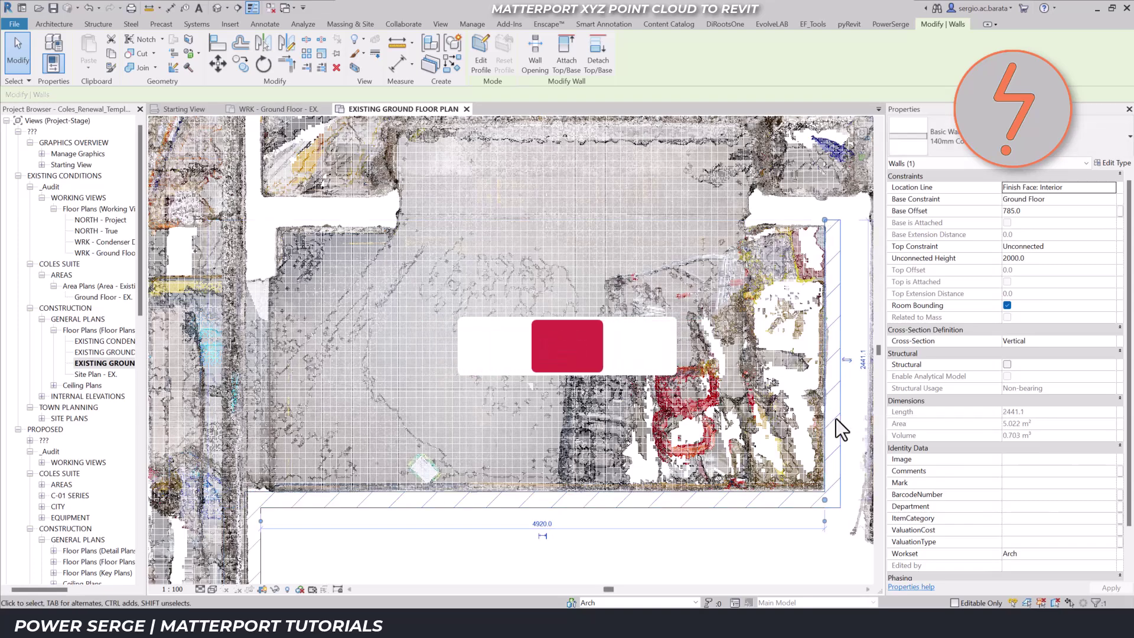
{"action": "left_click", "coordinate": [764, 561]}
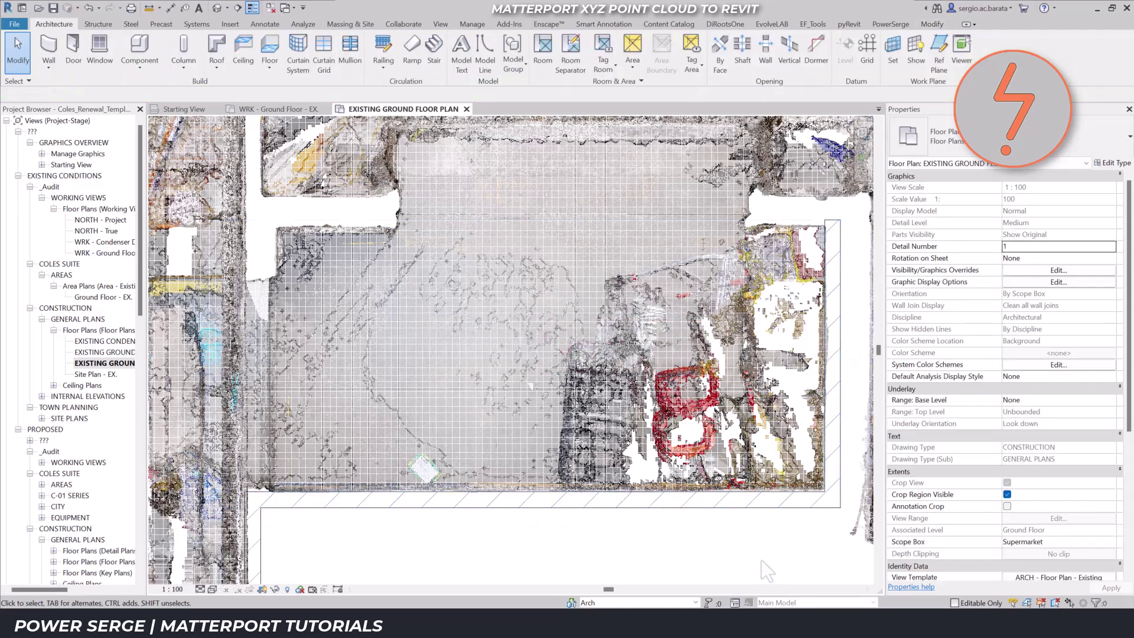